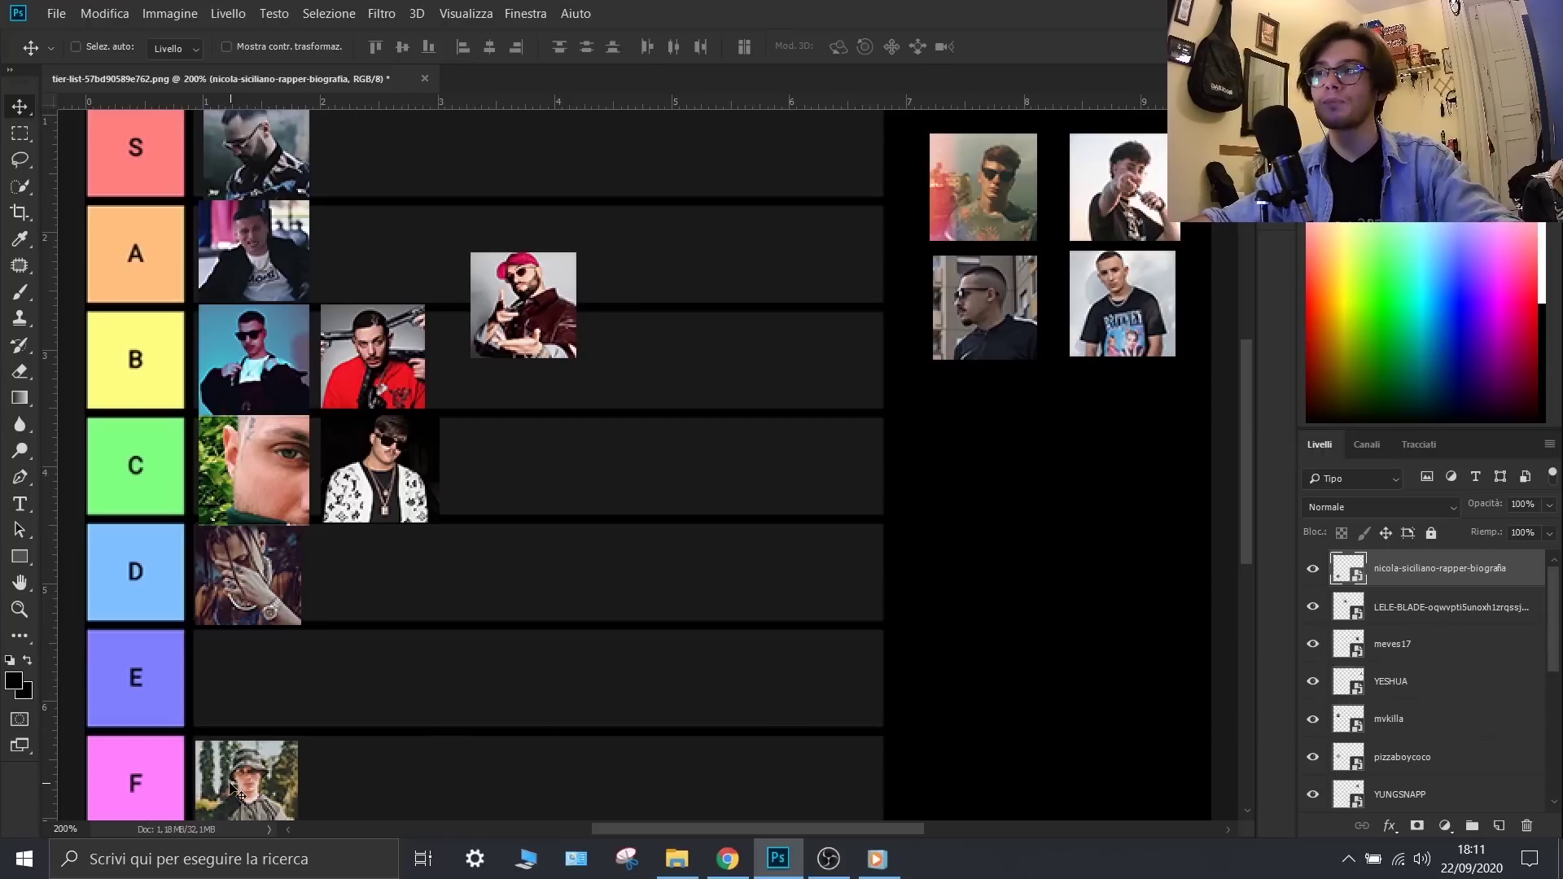
- Move the nicola-siciliano-rapper-biografia photo from row F to row B, and the LELE-BLADE photo to the second place in row A
{"action": "left_click_drag", "start_coordinate": [231, 788], "coordinate": [354, 575]}
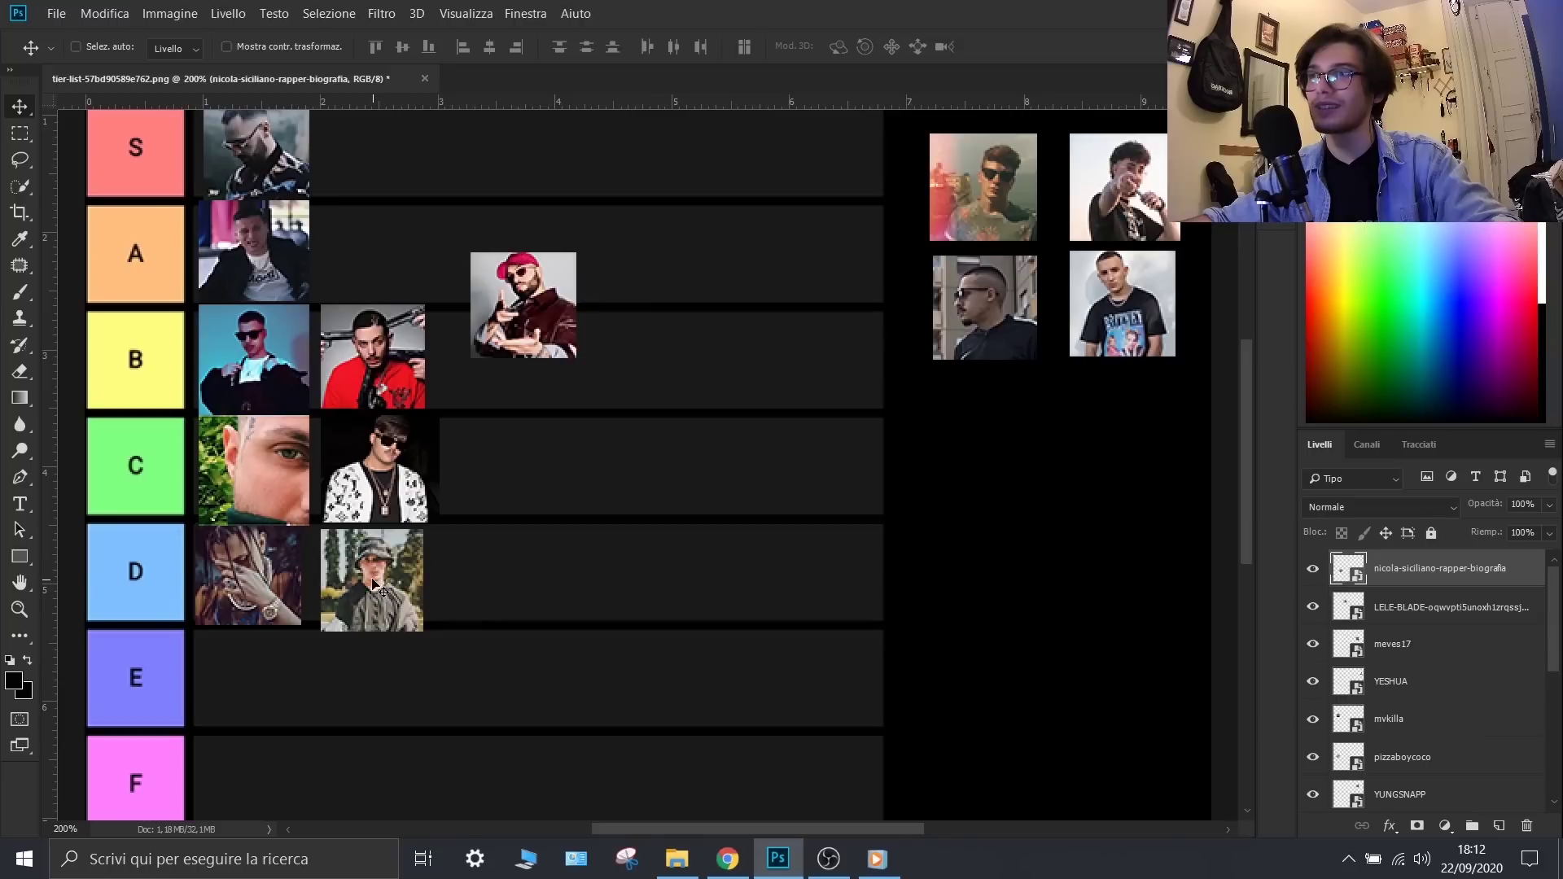
{"action": "left_click_drag", "start_coordinate": [372, 585], "coordinate": [658, 374]}
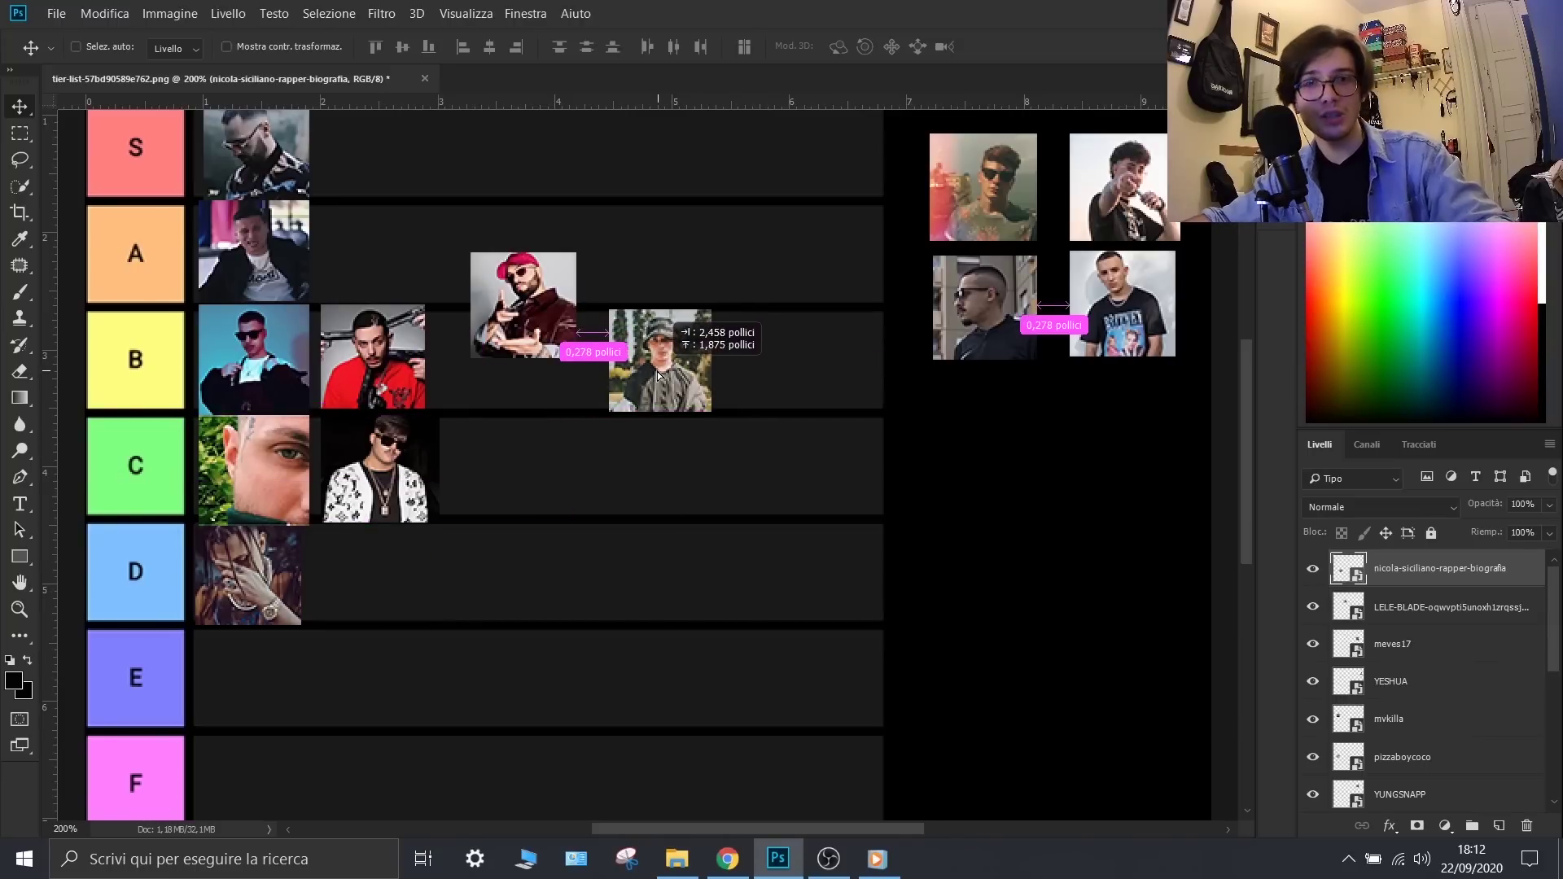
{"action": "left_click_drag", "start_coordinate": [658, 375], "coordinate": [643, 368]}
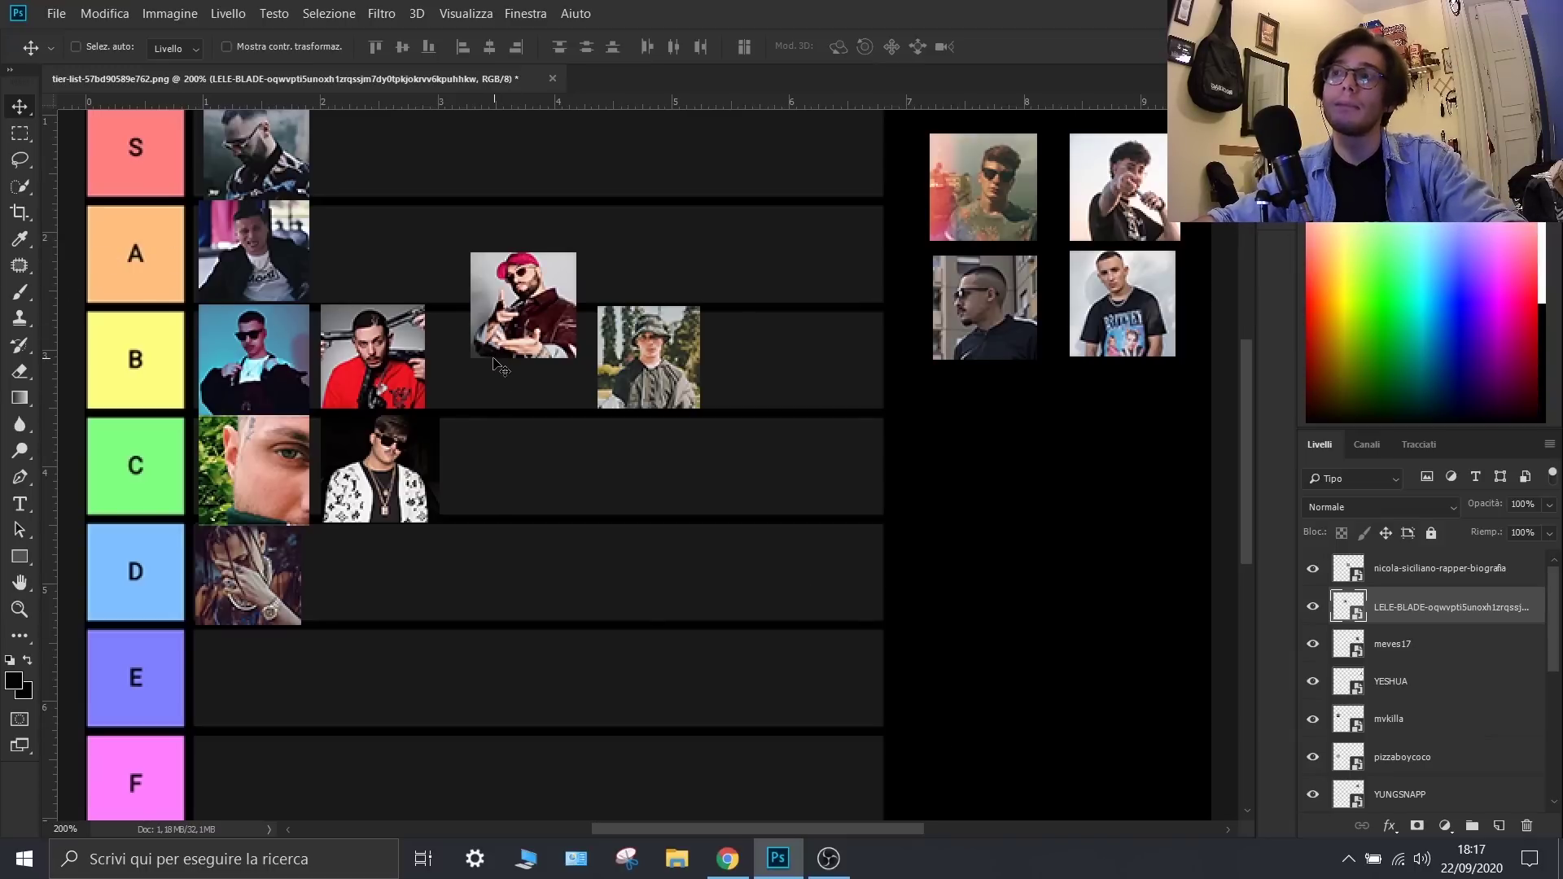
{"action": "left_click_drag", "start_coordinate": [513, 314], "coordinate": [368, 266]}
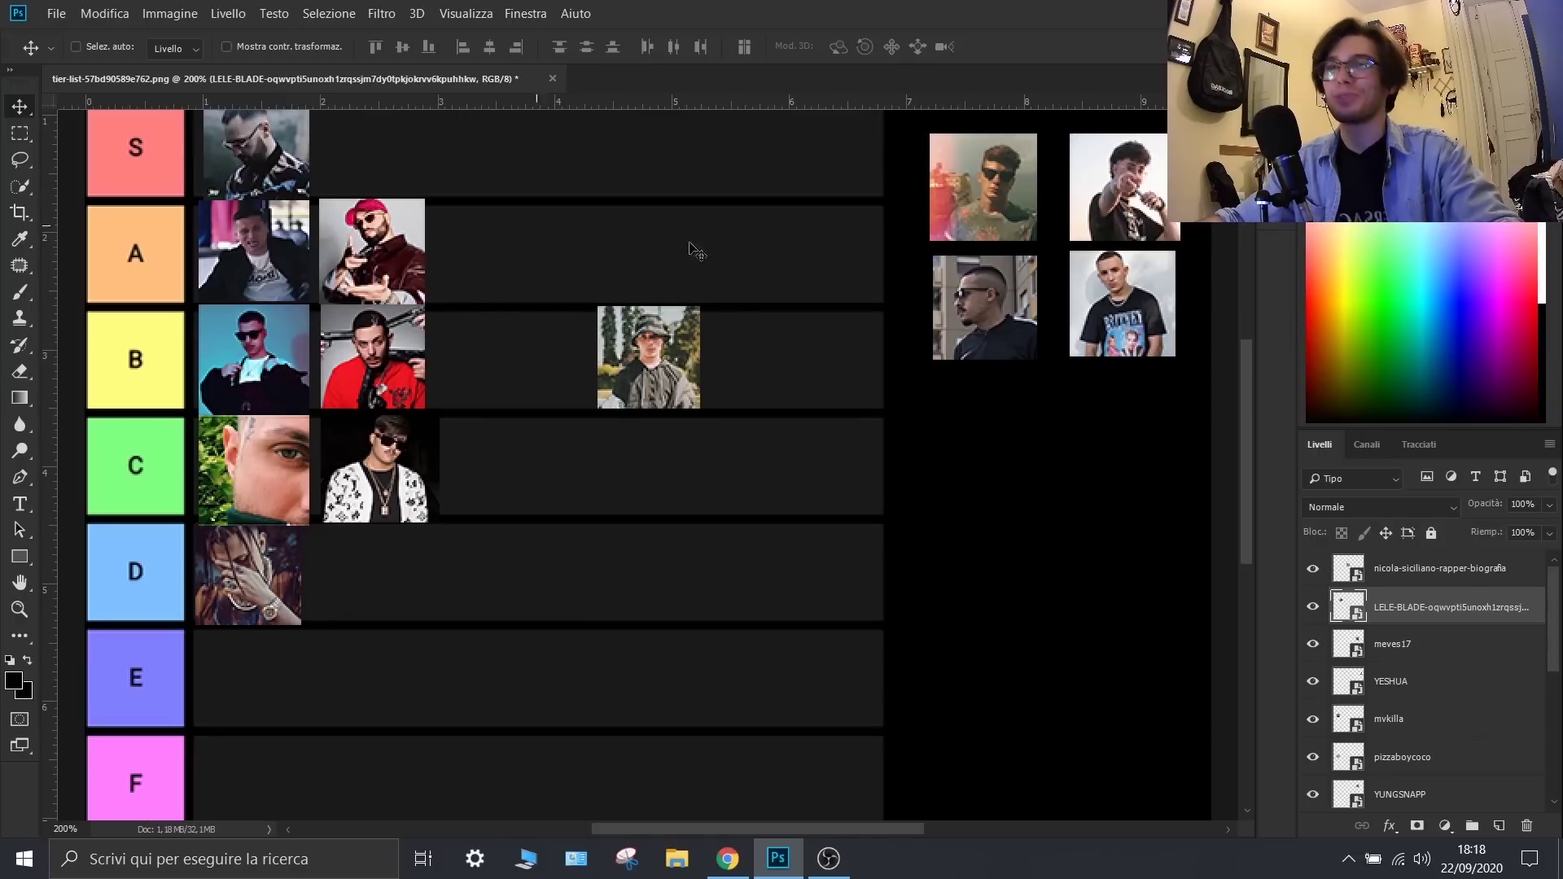
- Move the photo on the meves17 layer to the start of the FFF row, over the airplane picture
{"action": "left_click", "coordinate": [1447, 573]}
{"action": "left_click", "coordinate": [1436, 610]}
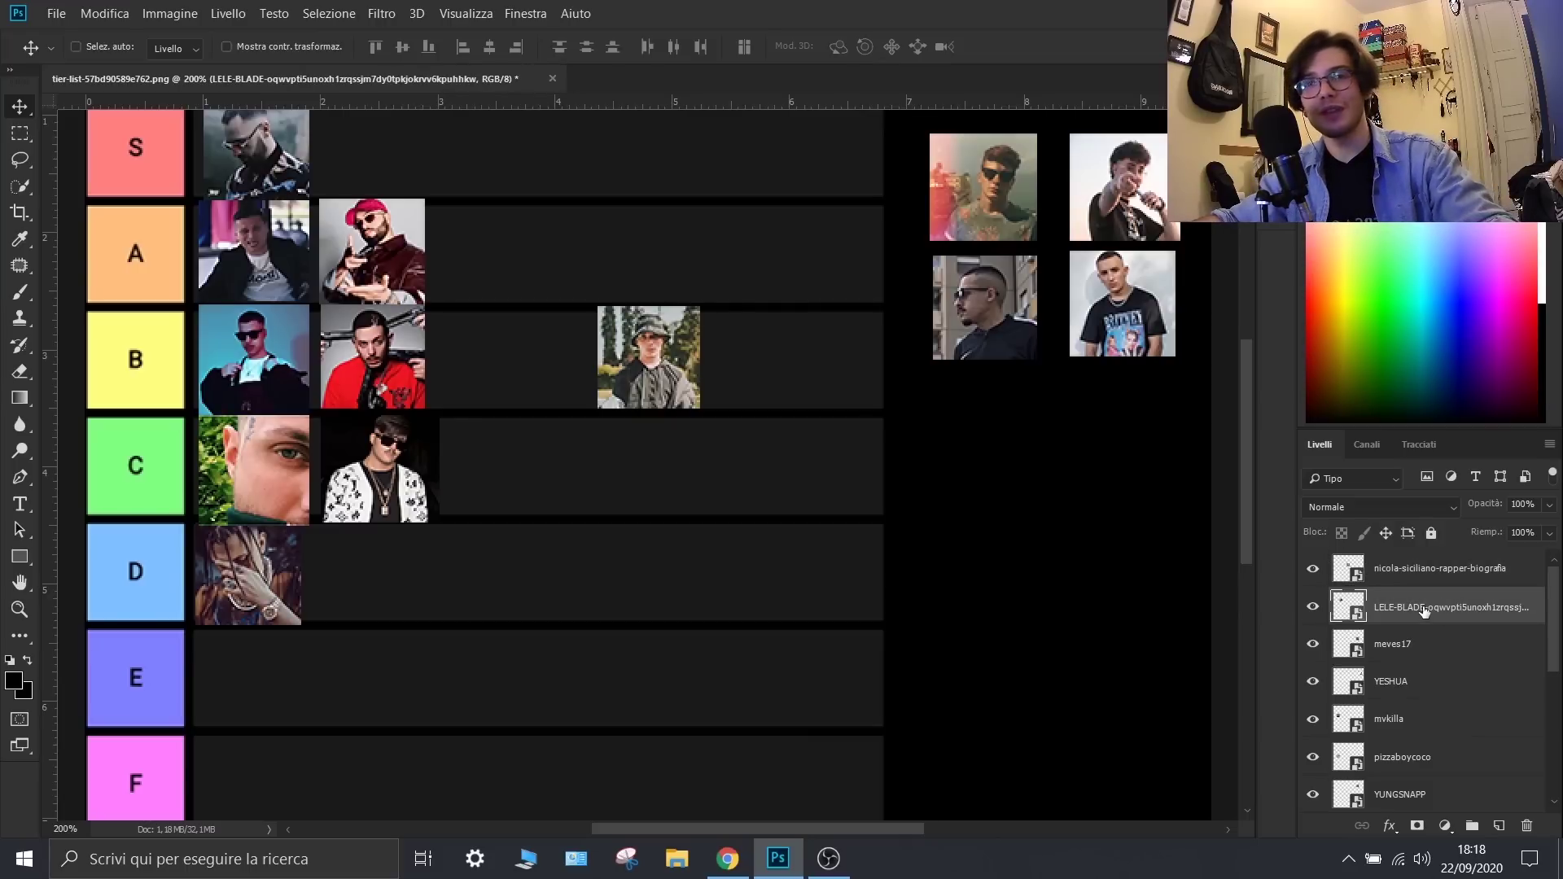
{"action": "left_click", "coordinate": [1413, 639]}
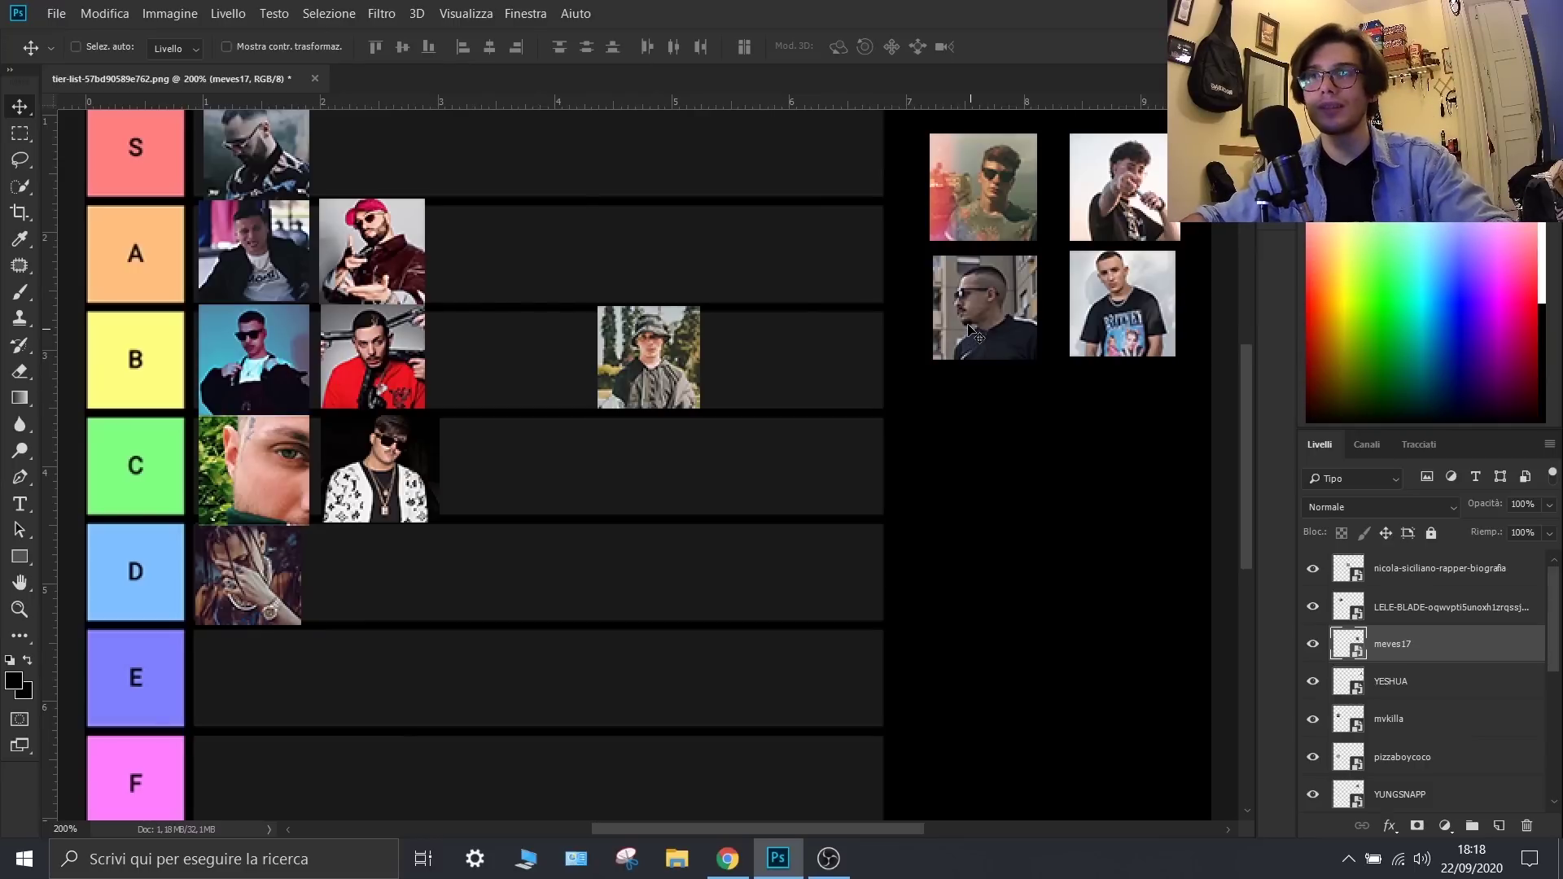
{"action": "scroll", "coordinate": [977, 342], "scroll_direction": "down", "scroll_amount": 2}
{"action": "left_click_drag", "start_coordinate": [981, 236], "coordinate": [356, 619]}
{"action": "scroll", "coordinate": [367, 570], "scroll_direction": "down", "scroll_amount": 3}
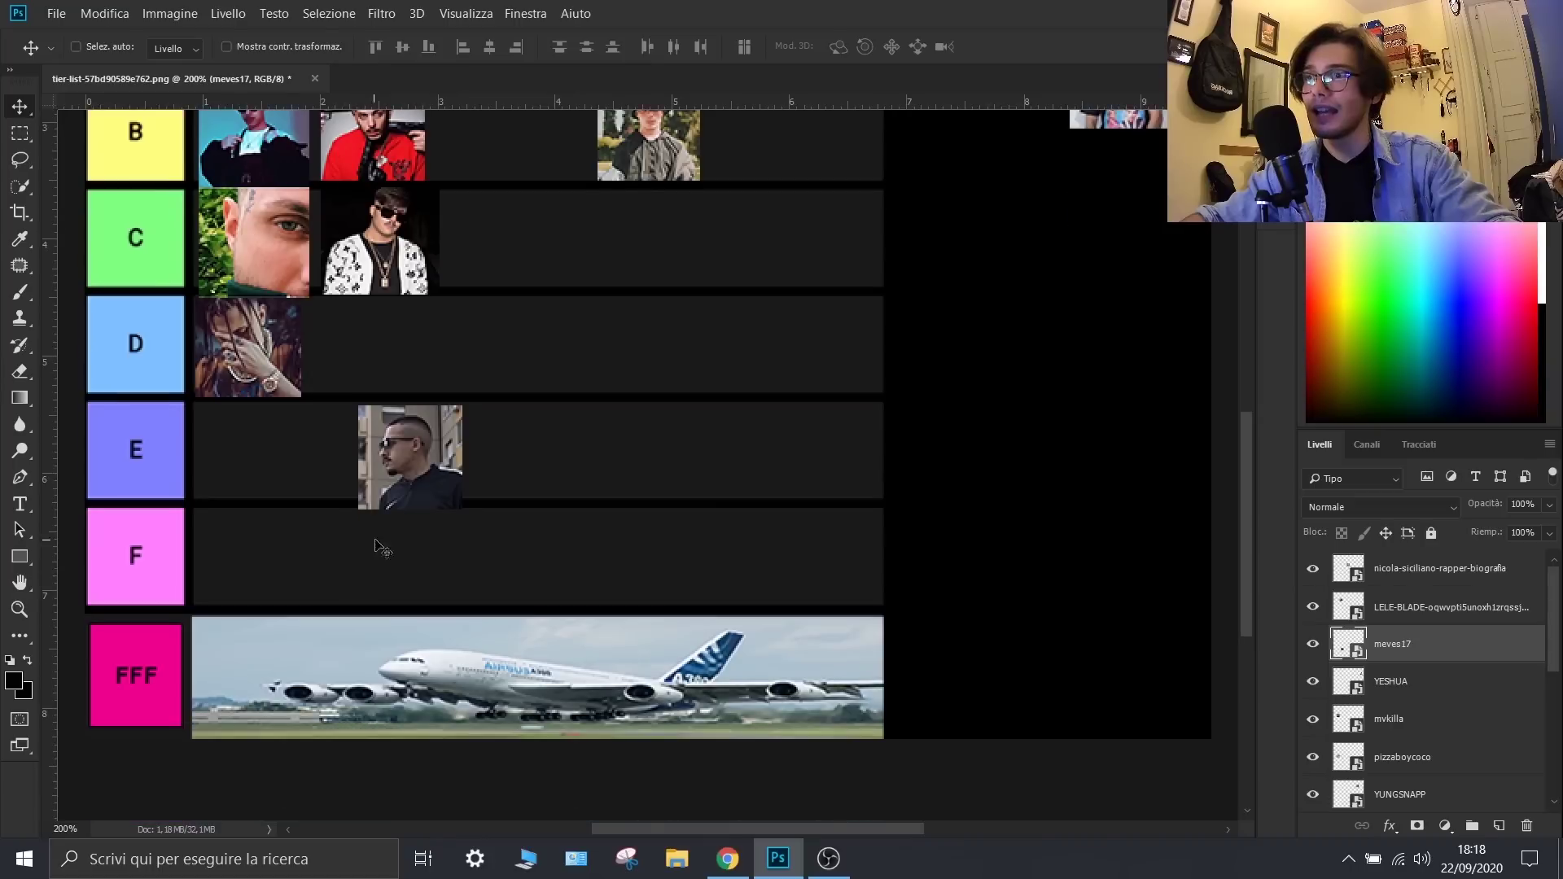
{"action": "left_click_drag", "start_coordinate": [411, 462], "coordinate": [268, 677]}
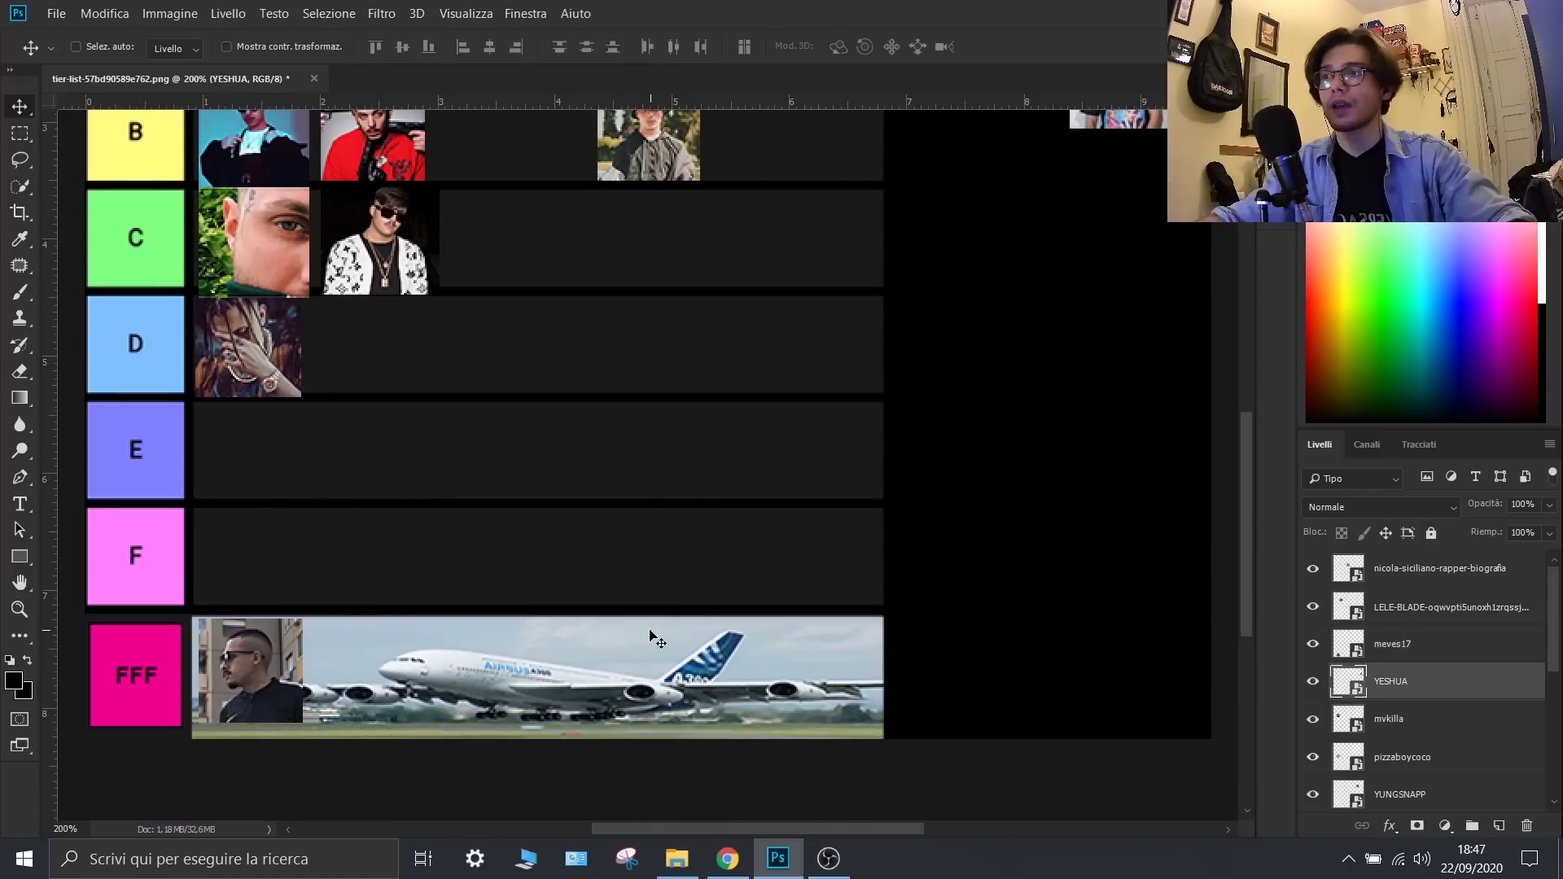
- Switch to Chrome and examine the YouTube search results for yeshua, including the channel entry and its videos
{"action": "scroll", "coordinate": [639, 619], "scroll_direction": "up", "scroll_amount": 1}
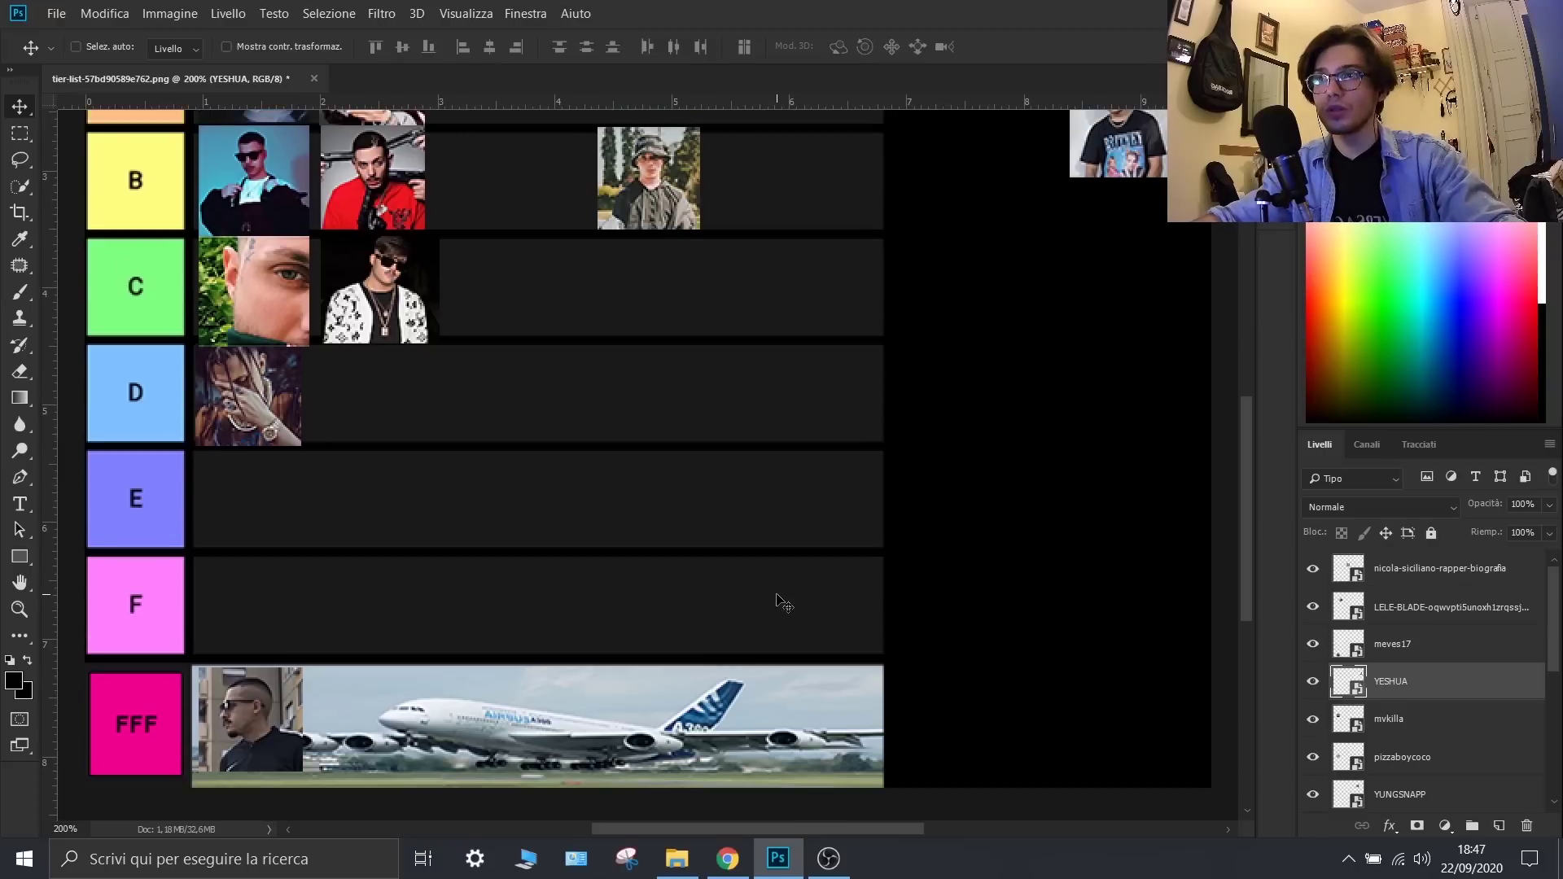
{"action": "scroll", "coordinate": [777, 611], "scroll_direction": "up", "scroll_amount": 3}
{"action": "scroll", "coordinate": [777, 612], "scroll_direction": "up", "scroll_amount": 1}
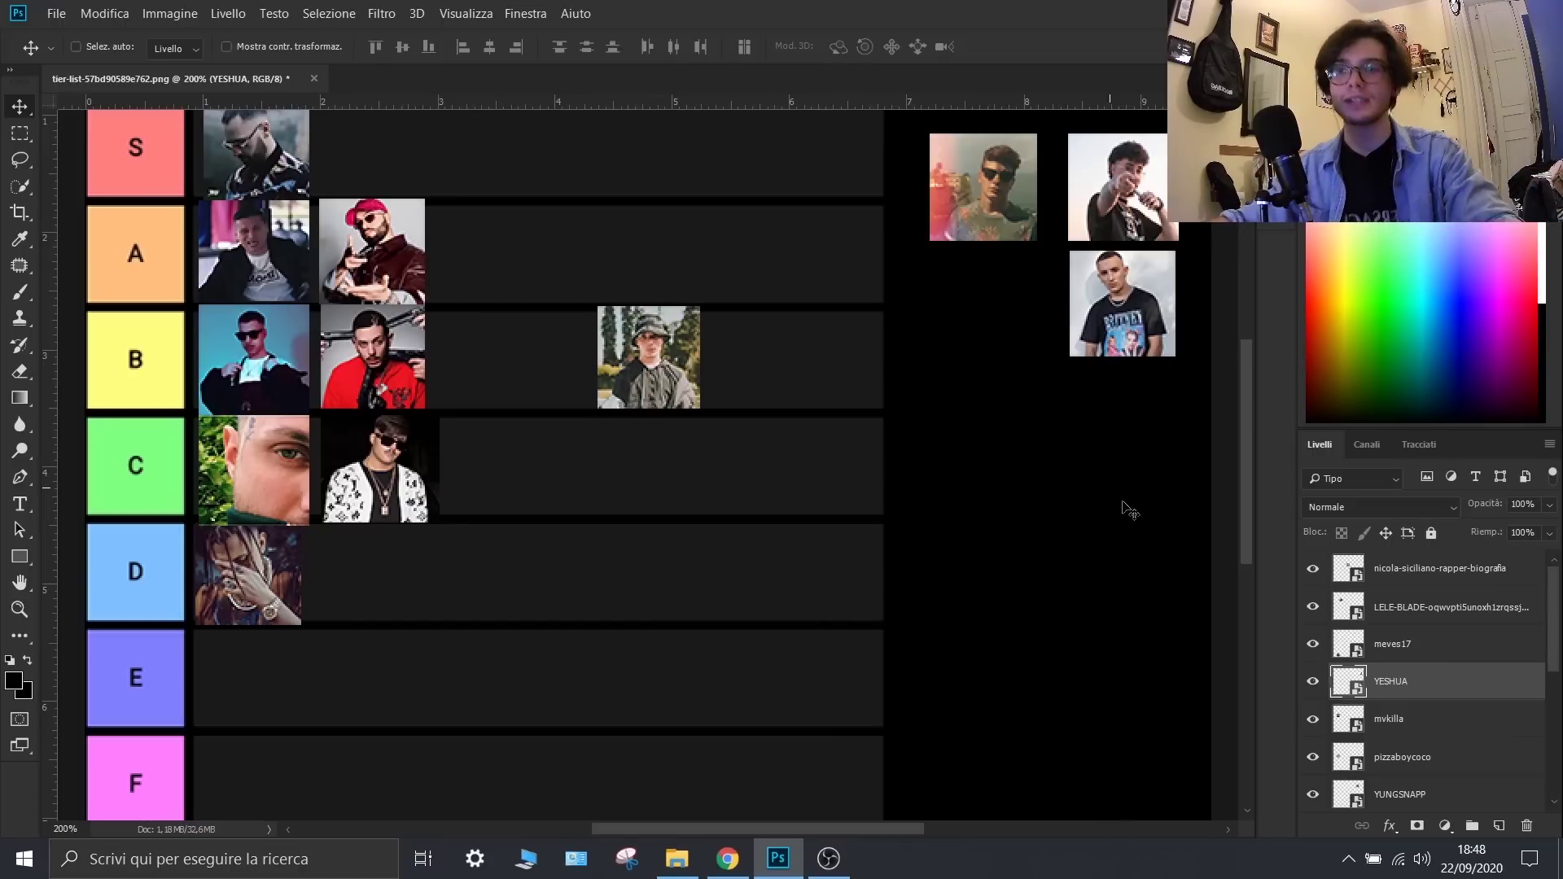
{"action": "mouse_move", "coordinate": [727, 866]}
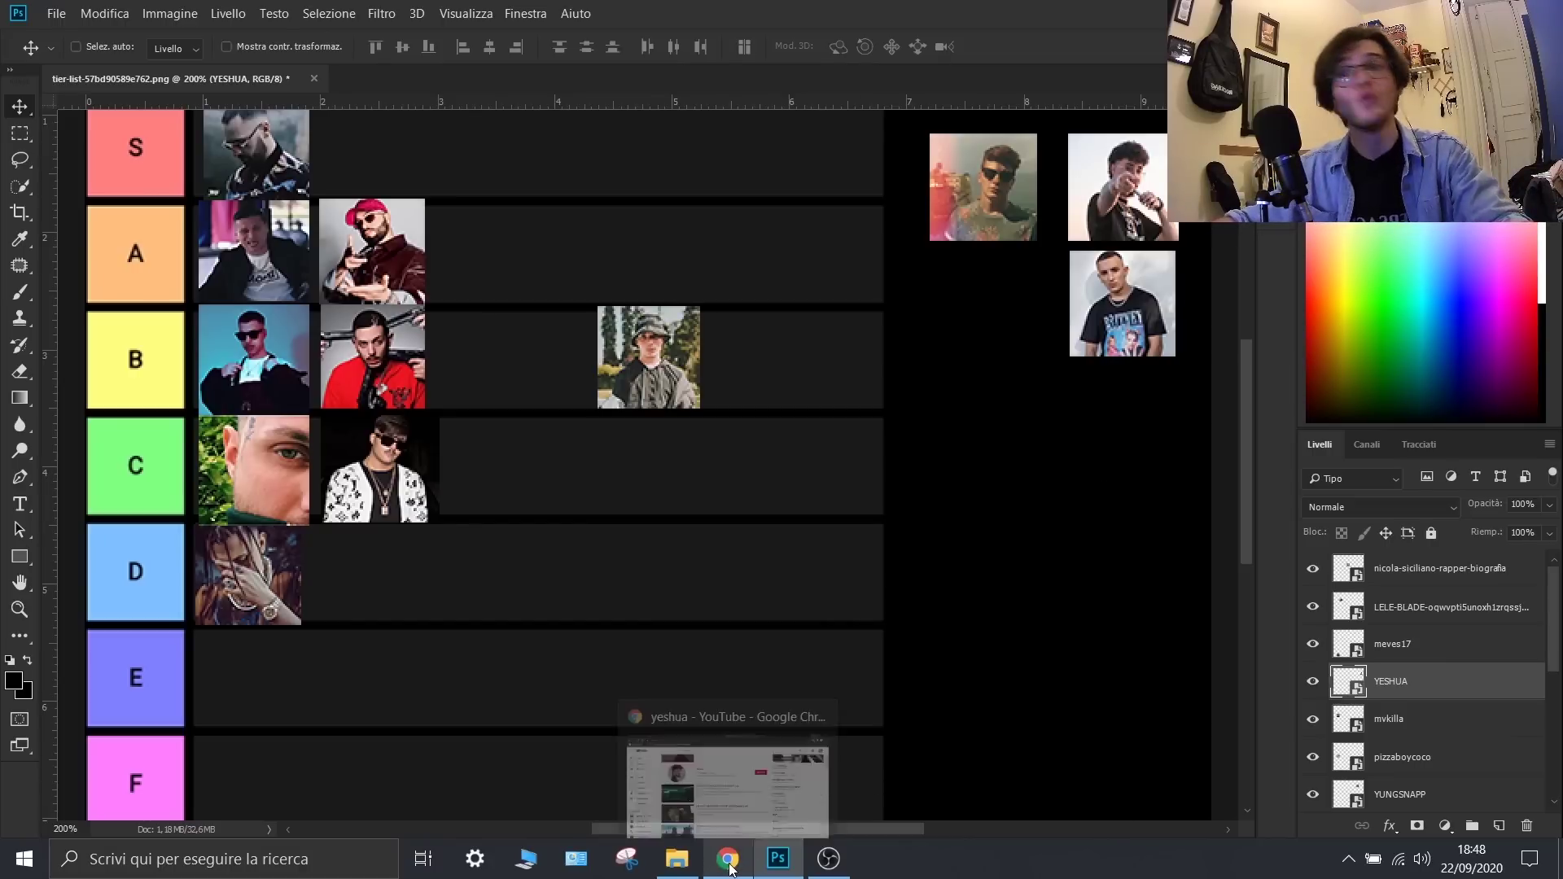
{"action": "left_click", "coordinate": [698, 786]}
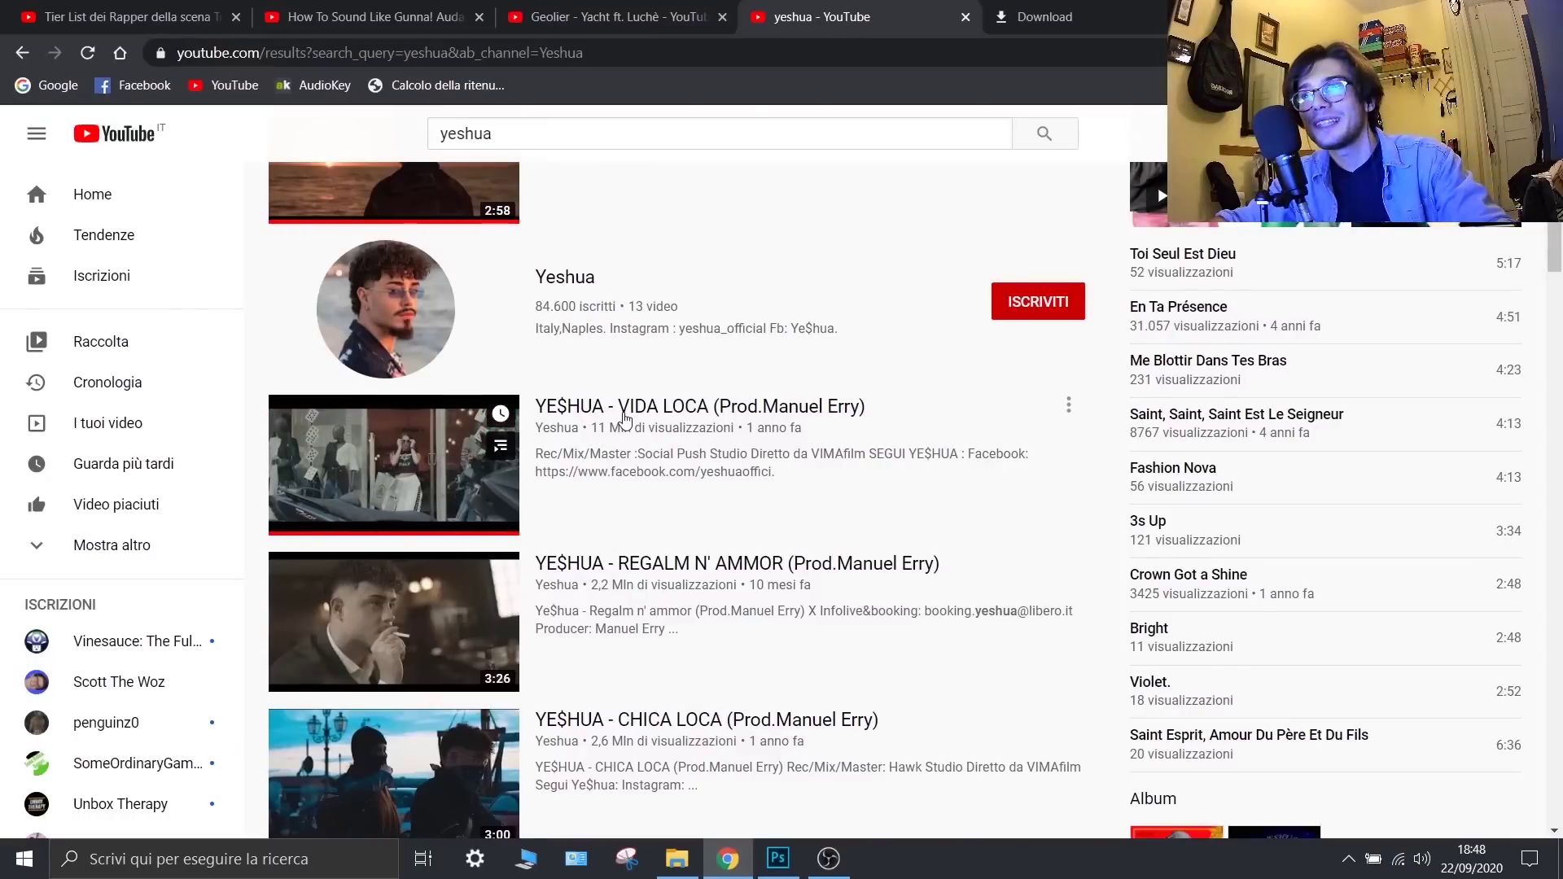
{"action": "scroll", "coordinate": [631, 416], "scroll_direction": "down", "scroll_amount": 2}
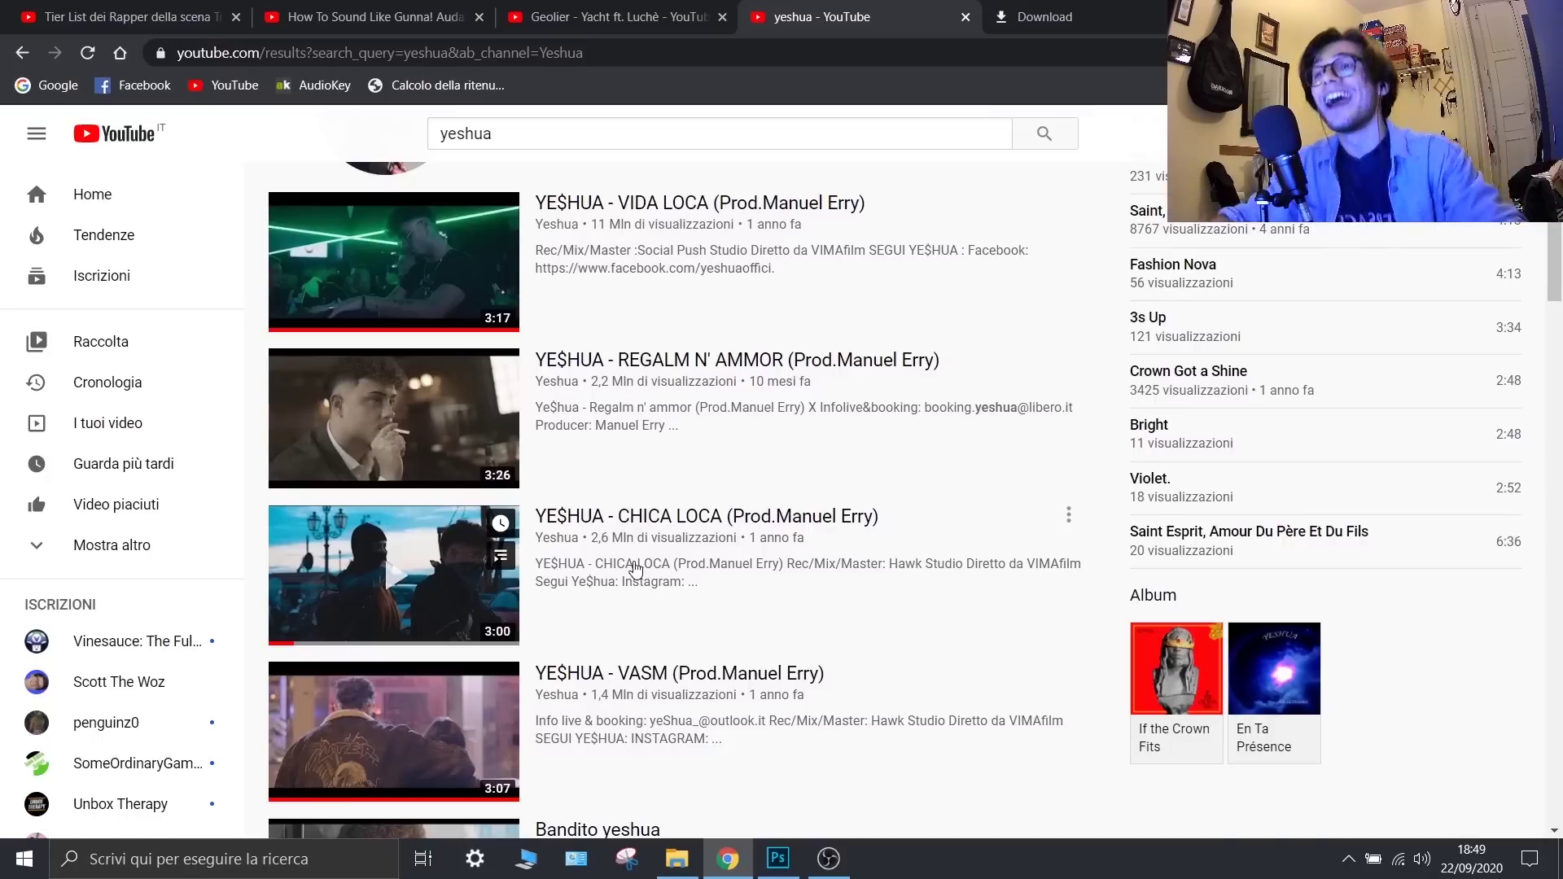
{"action": "scroll", "coordinate": [900, 485], "scroll_direction": "up", "scroll_amount": 2}
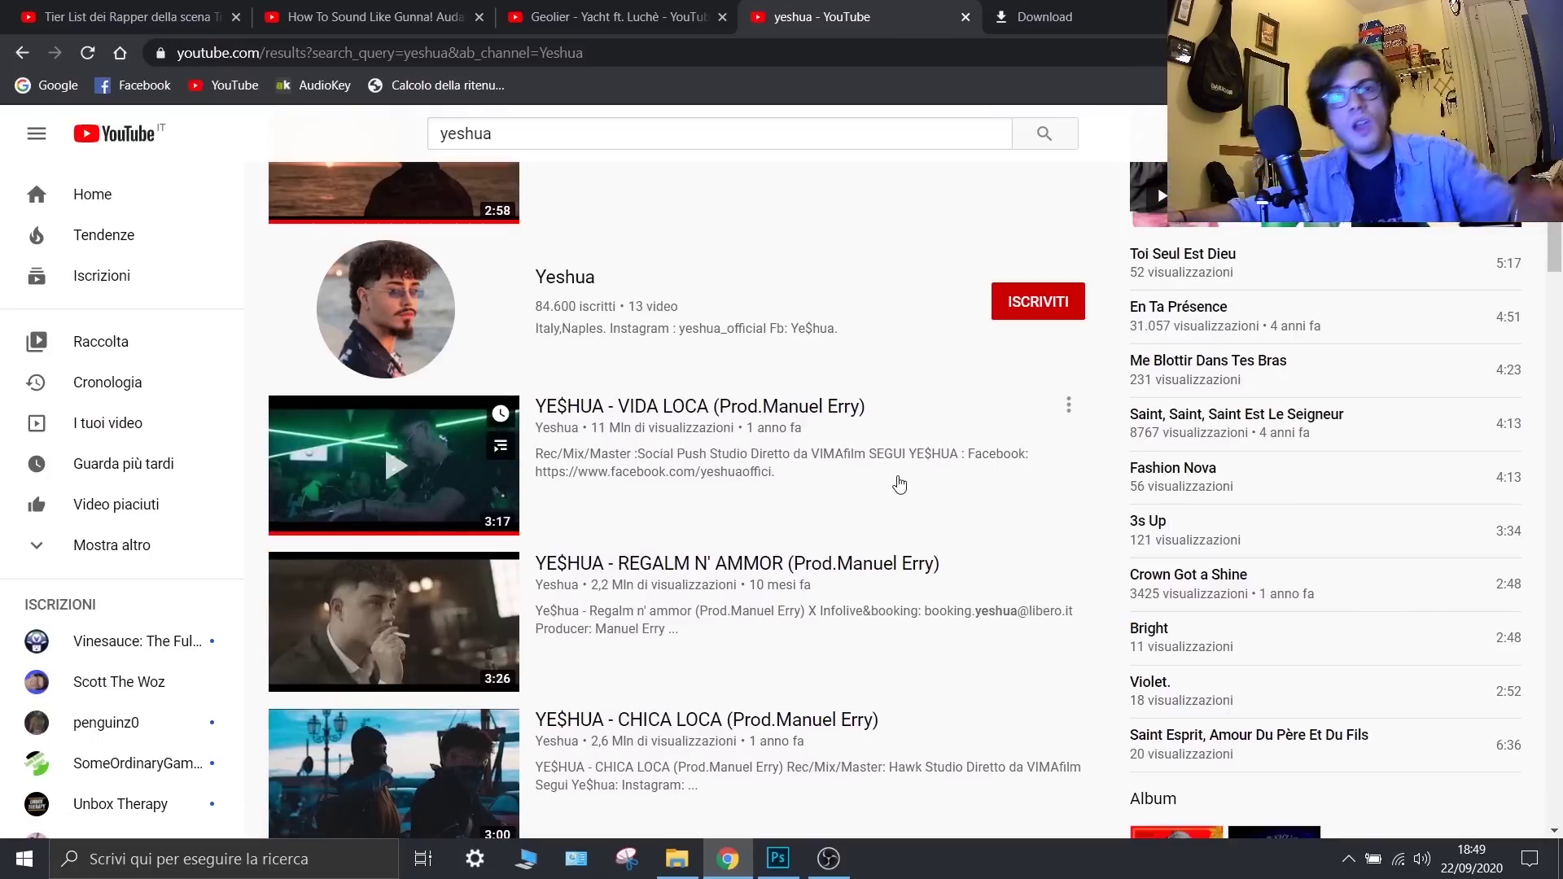
- Return to Photoshop and delete the YESHUA layer from the tier list
{"action": "left_click", "coordinate": [827, 858]}
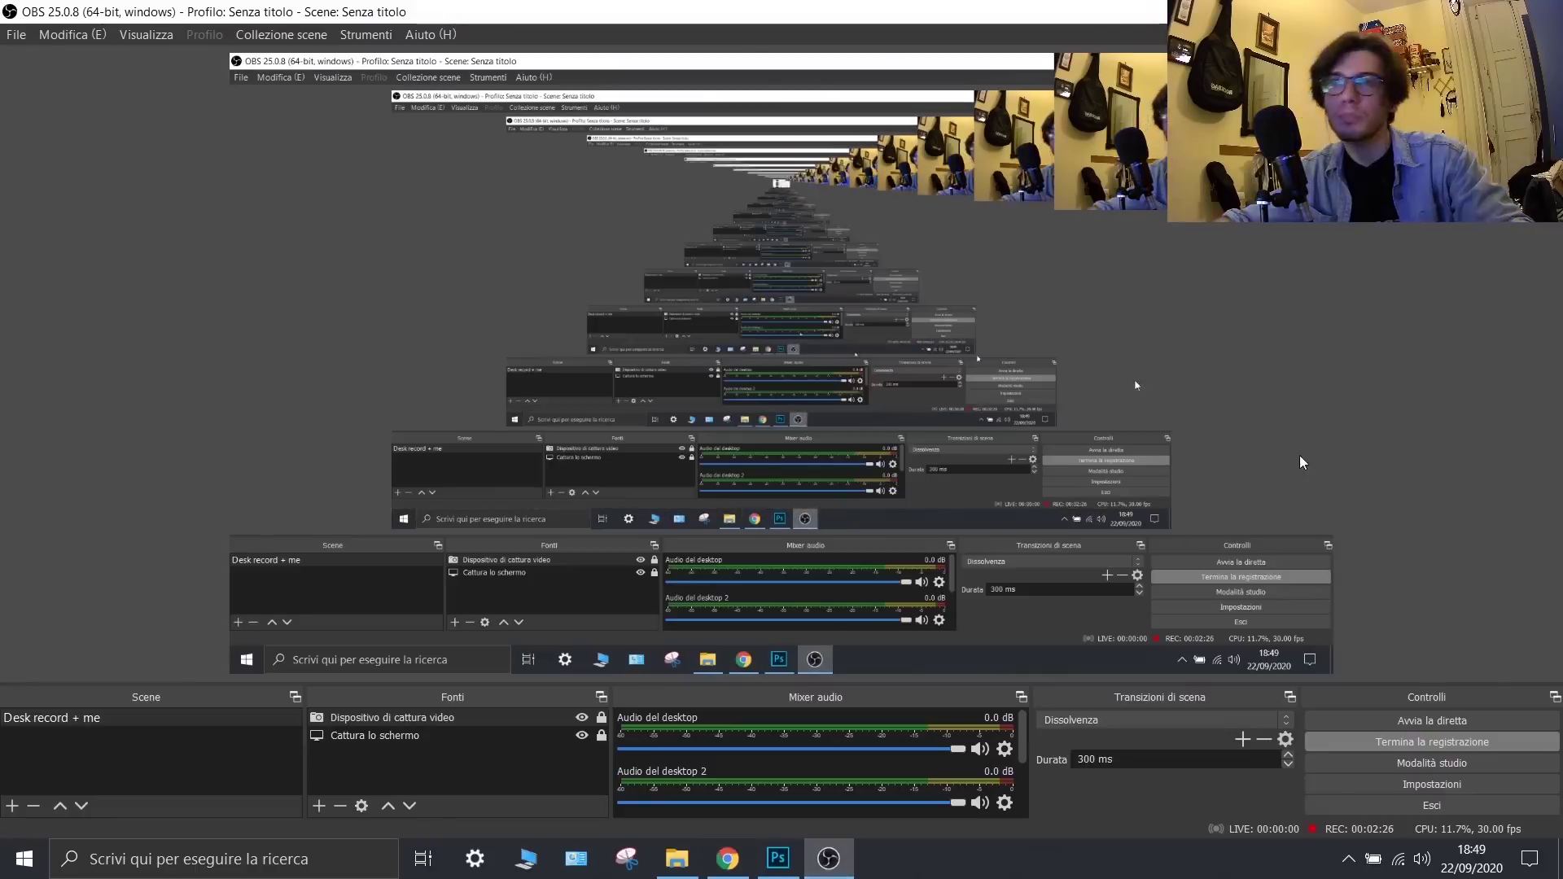
{"action": "left_click", "coordinate": [766, 863]}
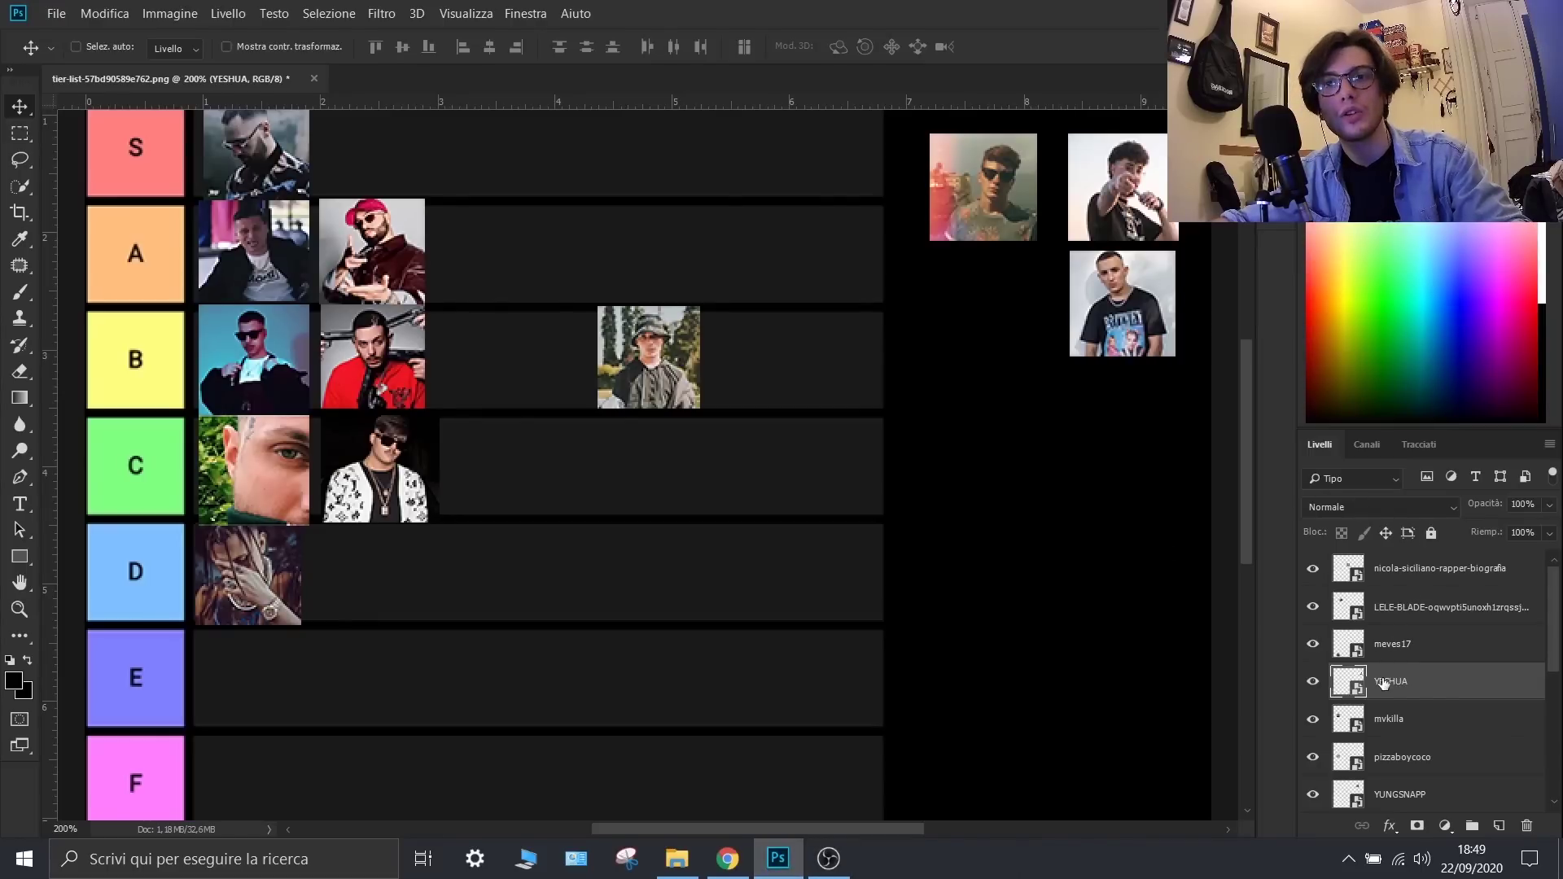
{"action": "key", "text": "Delete"}
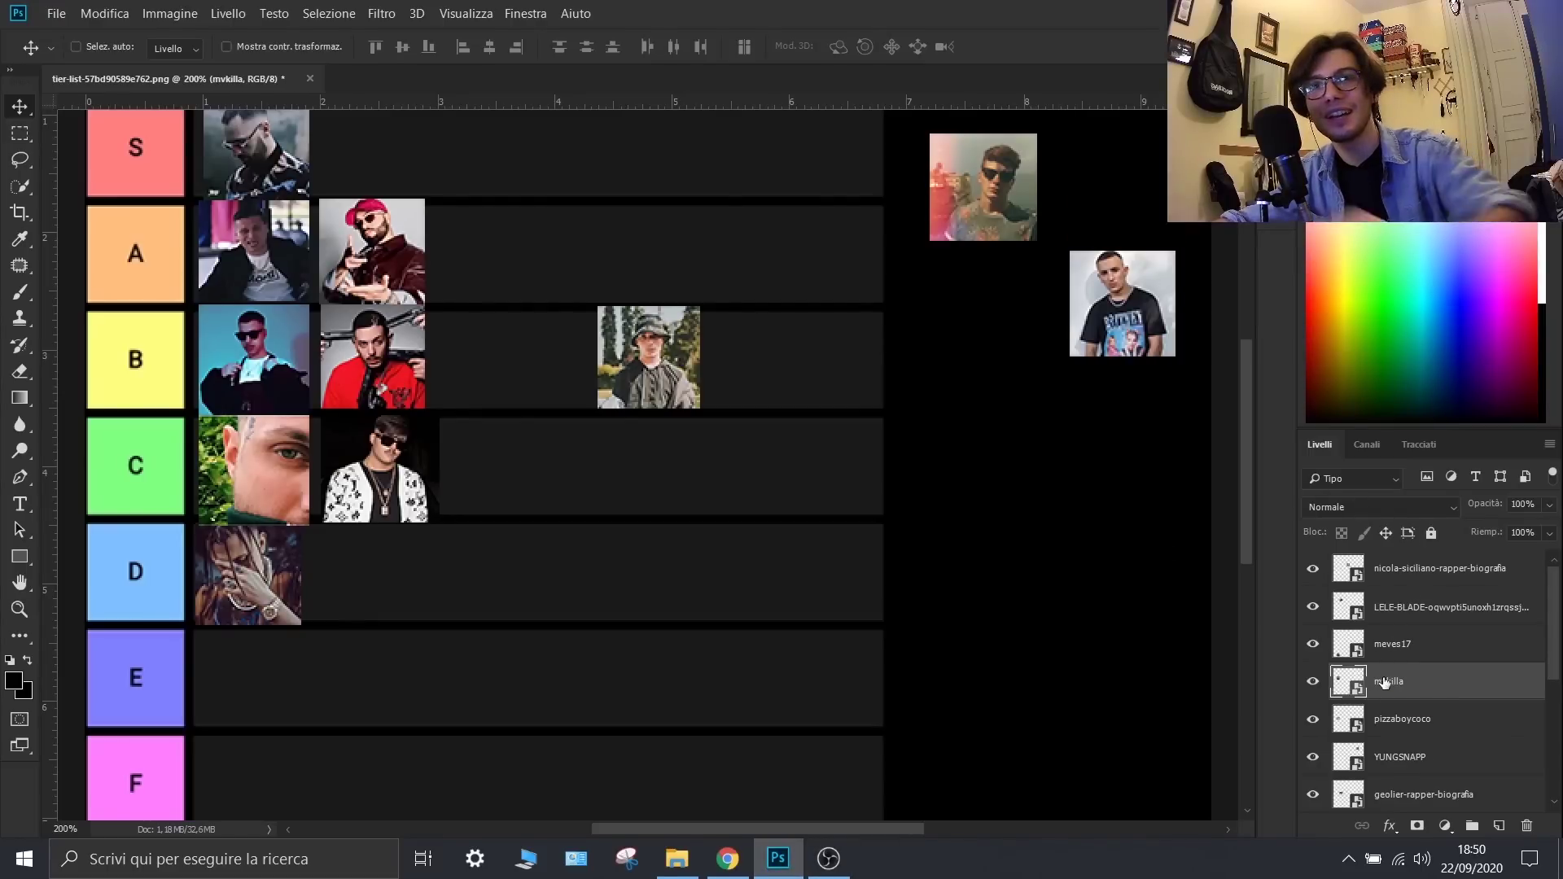
- Move the photo on the YUNGSNAPP layer into row C as the third picture
{"action": "key", "text": "alt+bracketleft"}
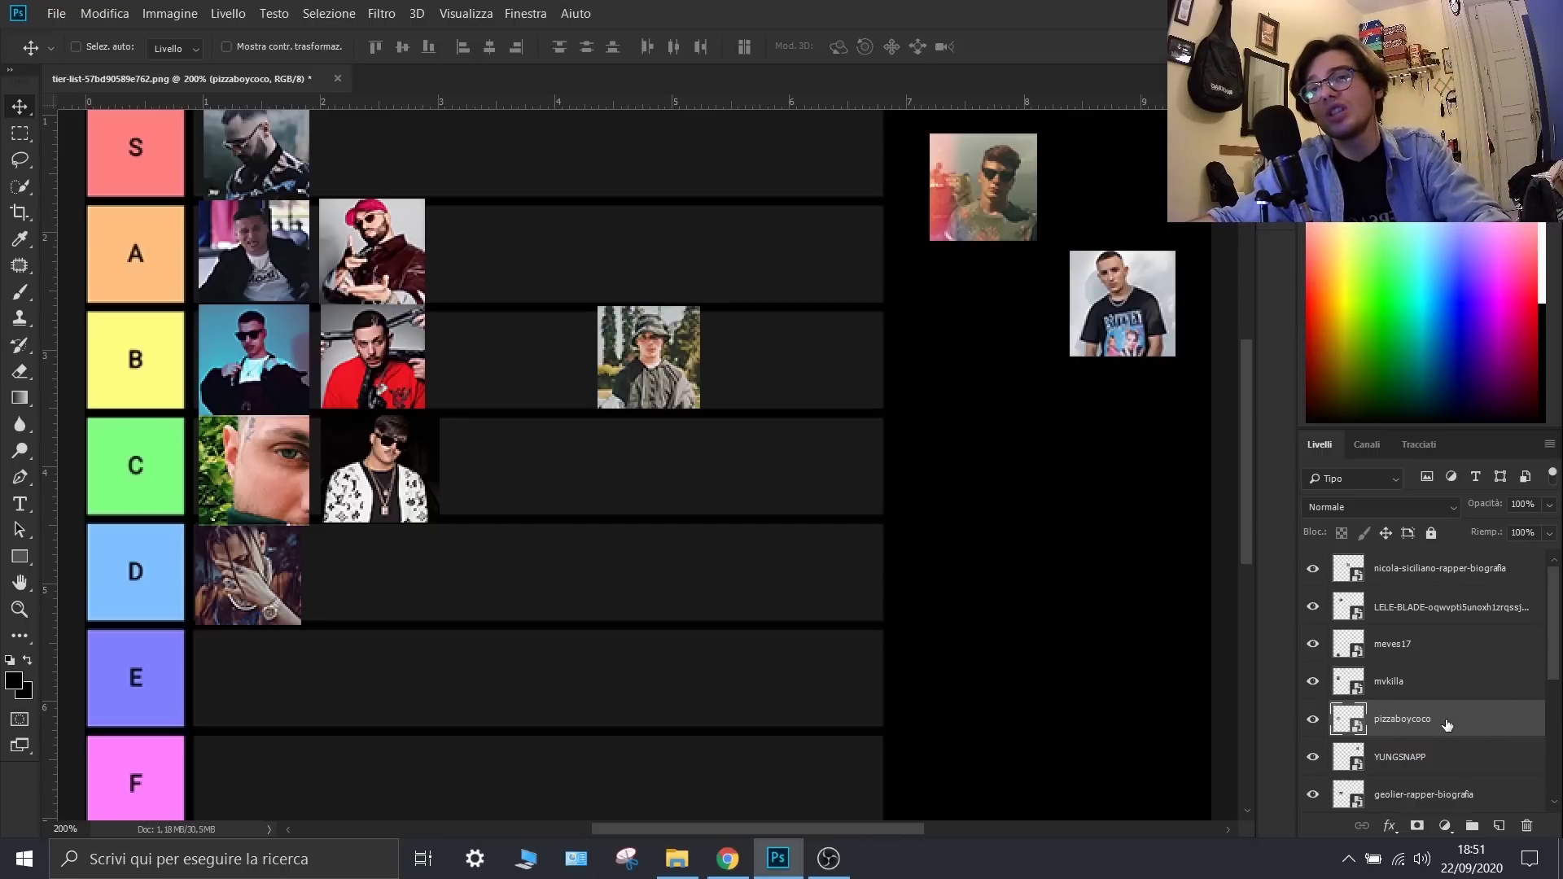
{"action": "left_click", "coordinate": [1425, 759]}
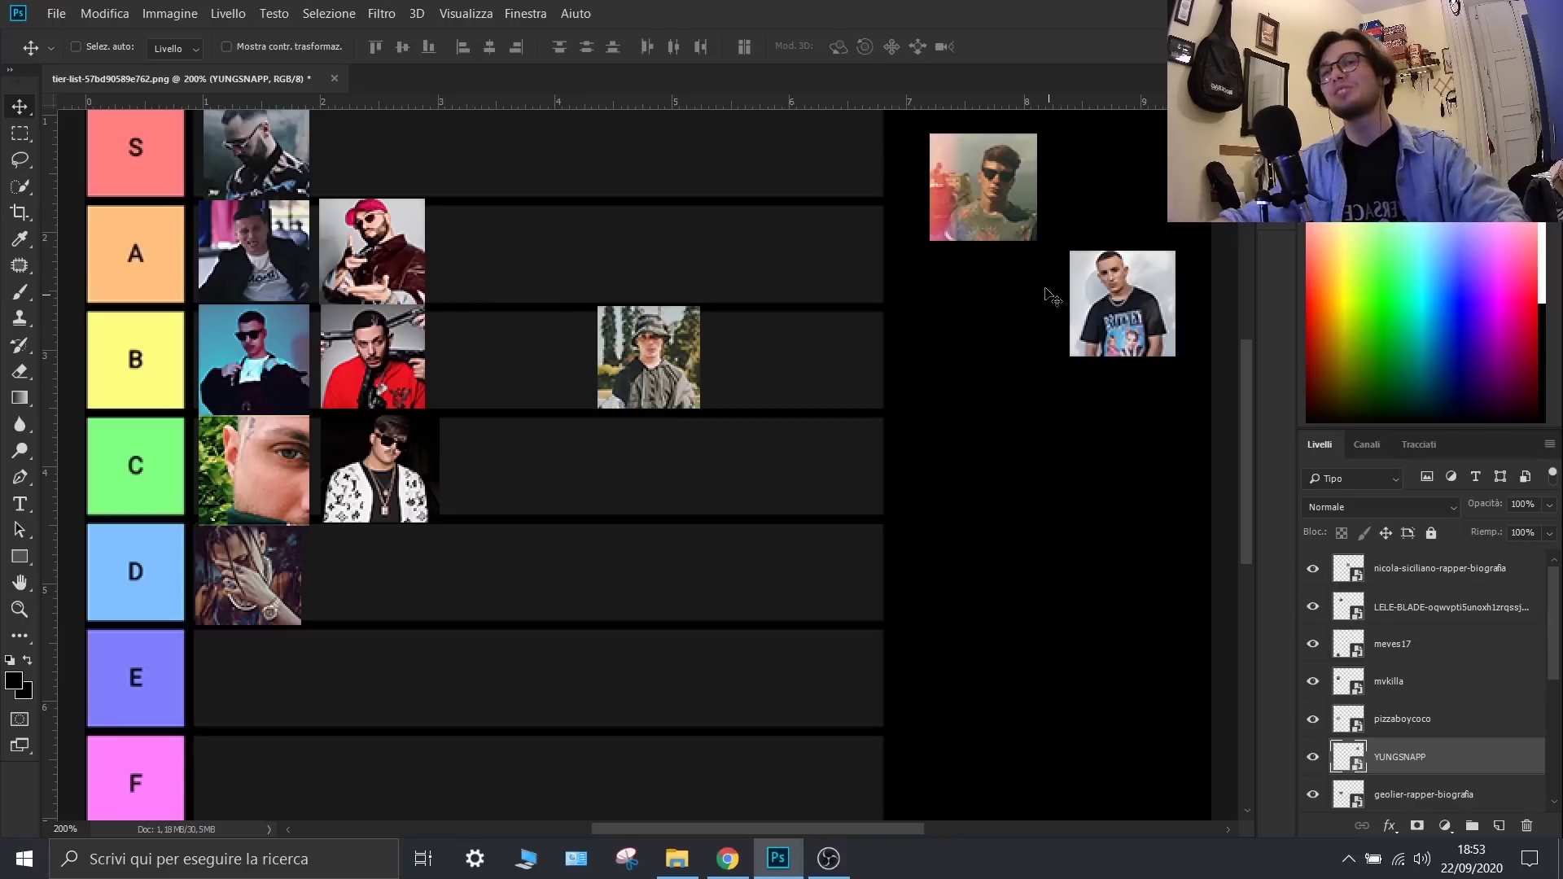
{"action": "left_click_drag", "start_coordinate": [985, 217], "coordinate": [470, 491]}
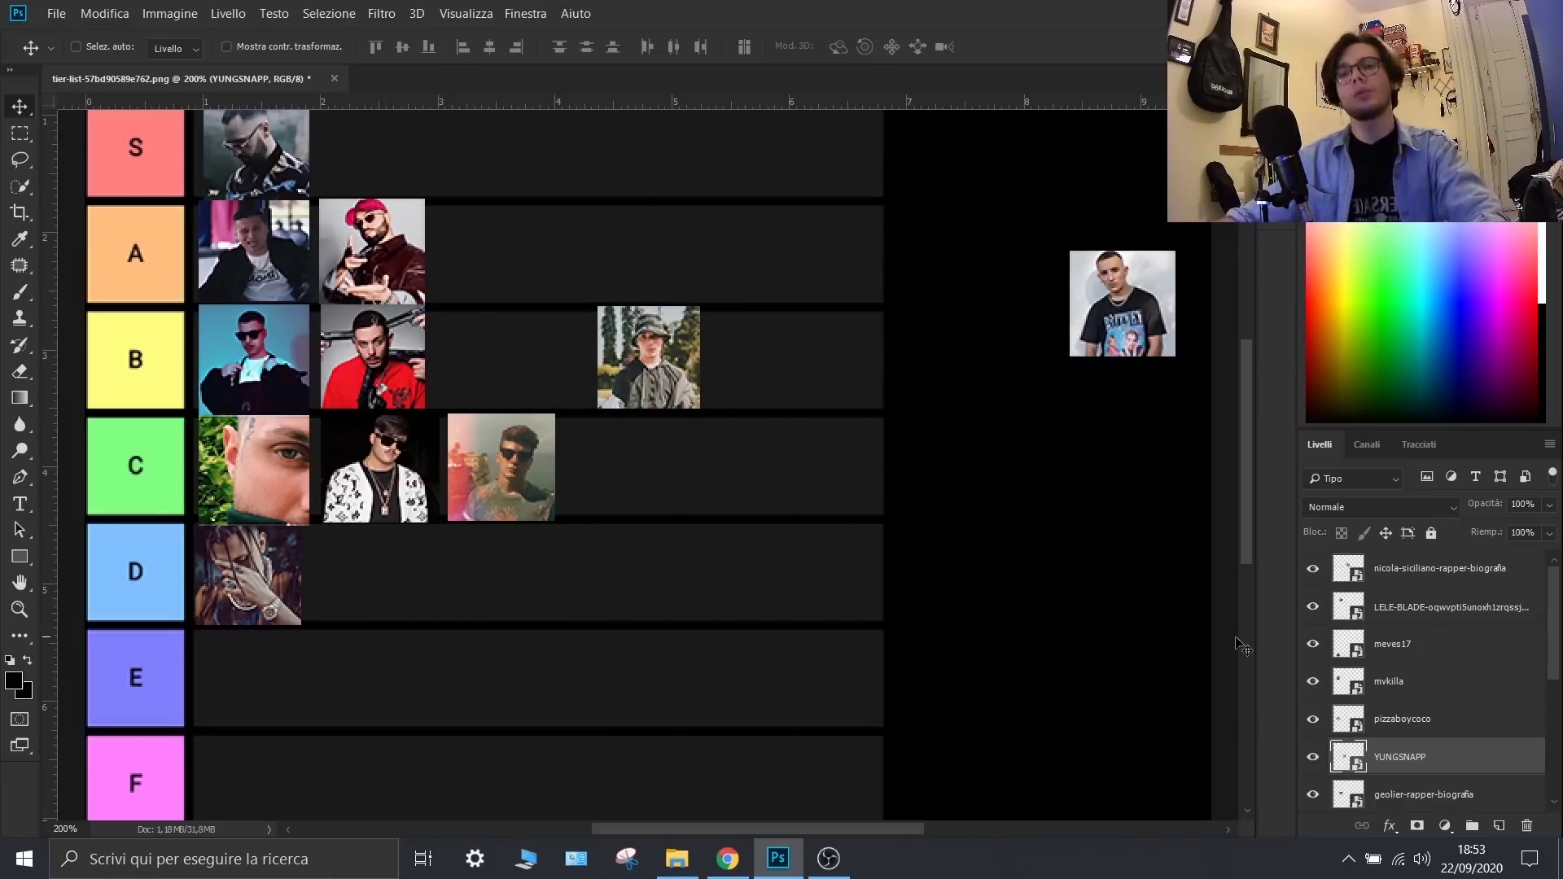
- Move the photo on the geolier-rapper-biografia layer from row C to the third place in row A
{"action": "scroll", "coordinate": [1393, 688], "scroll_direction": "down", "scroll_amount": 2}
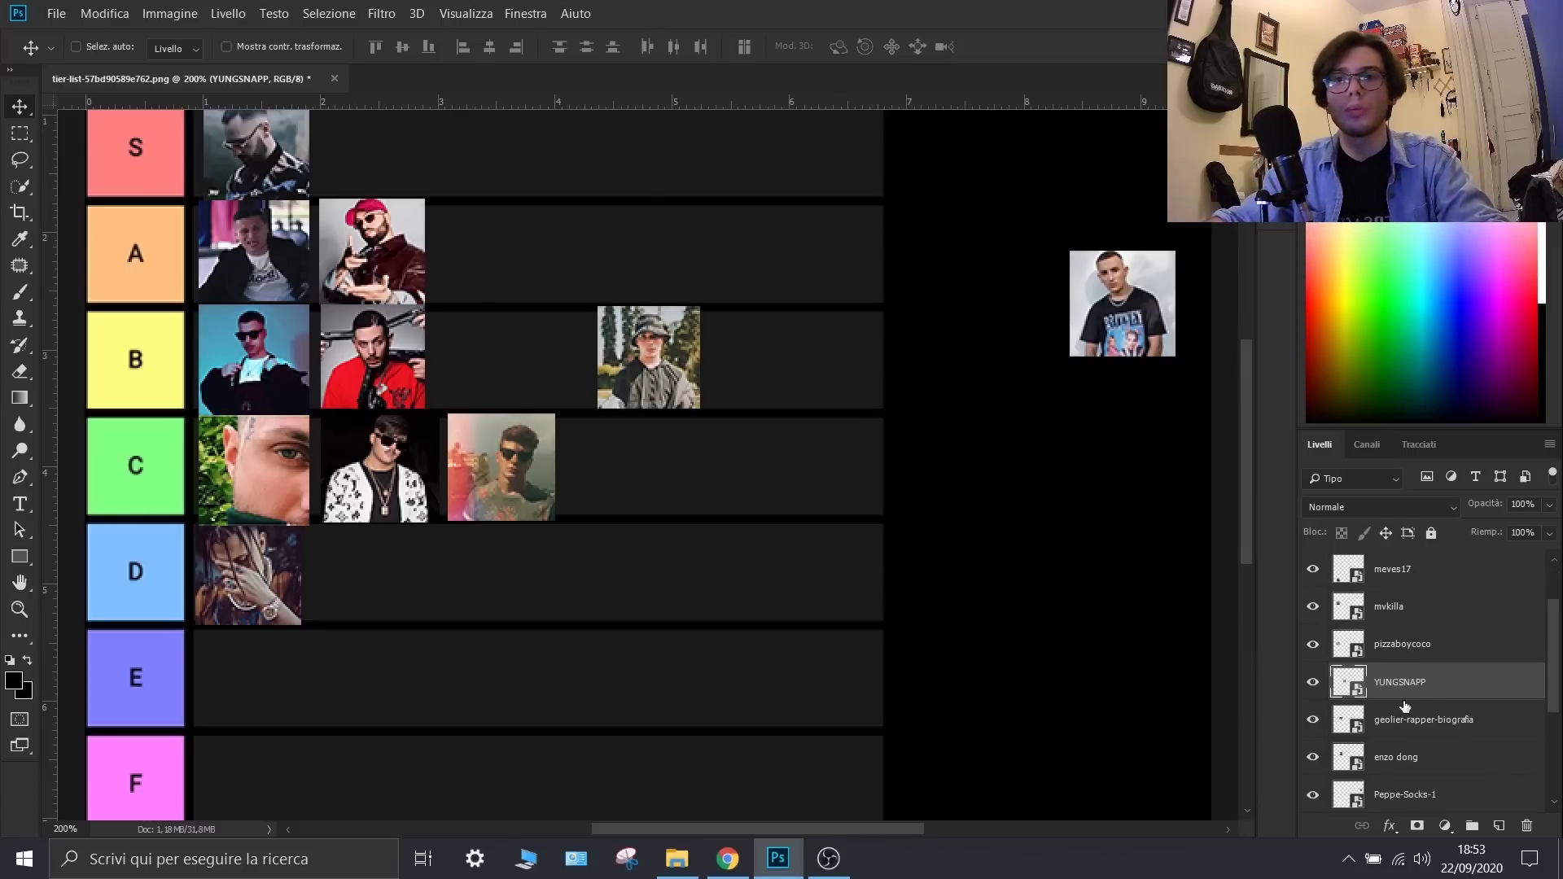
{"action": "left_click", "coordinate": [1410, 723]}
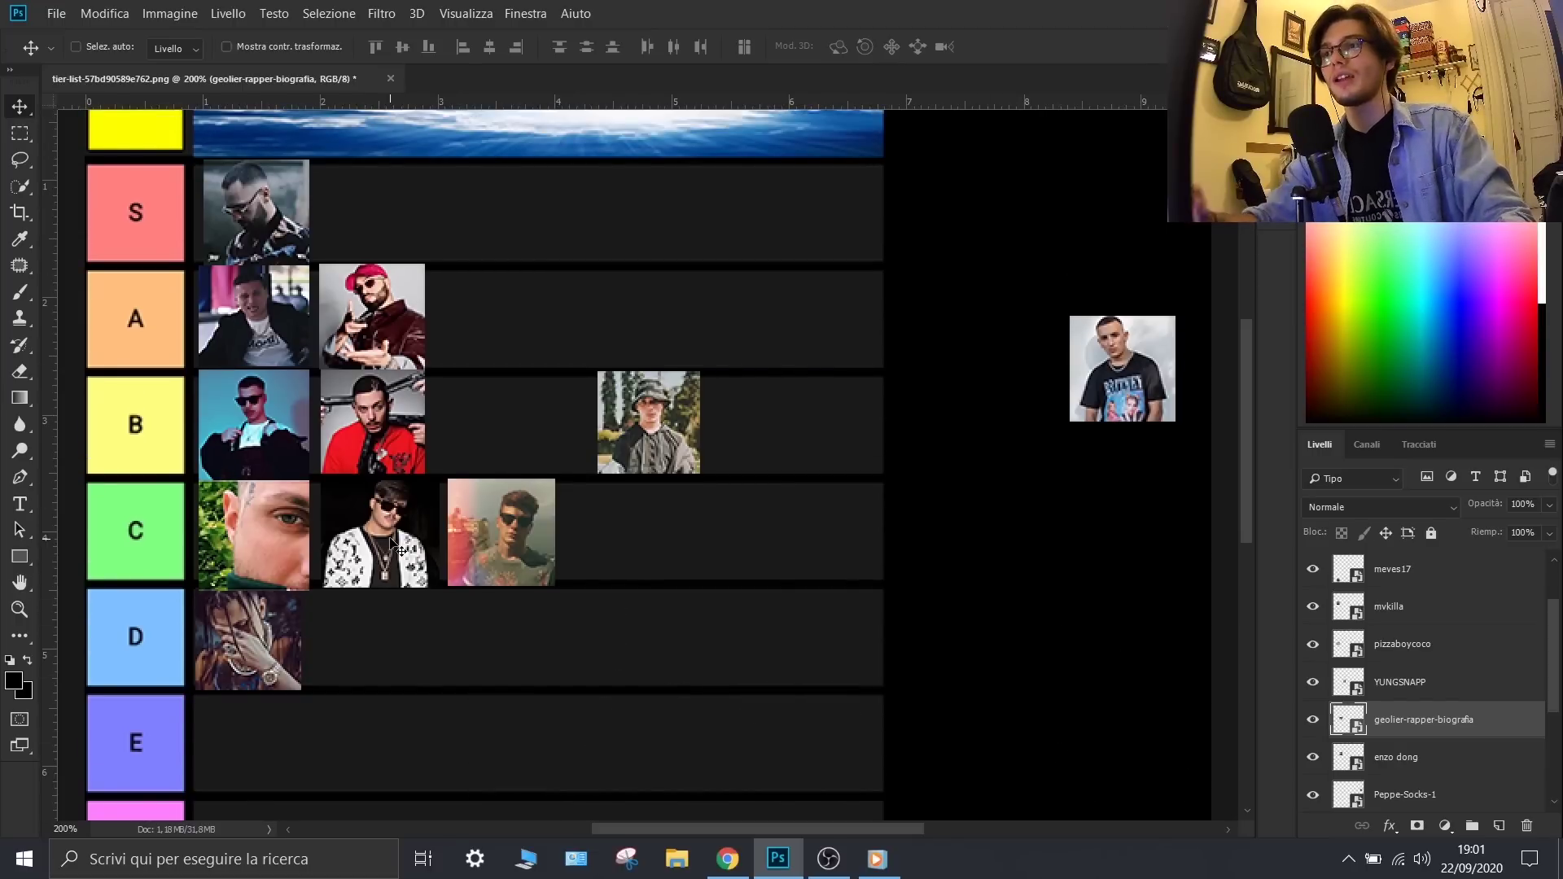
{"action": "left_click_drag", "start_coordinate": [392, 539], "coordinate": [505, 334]}
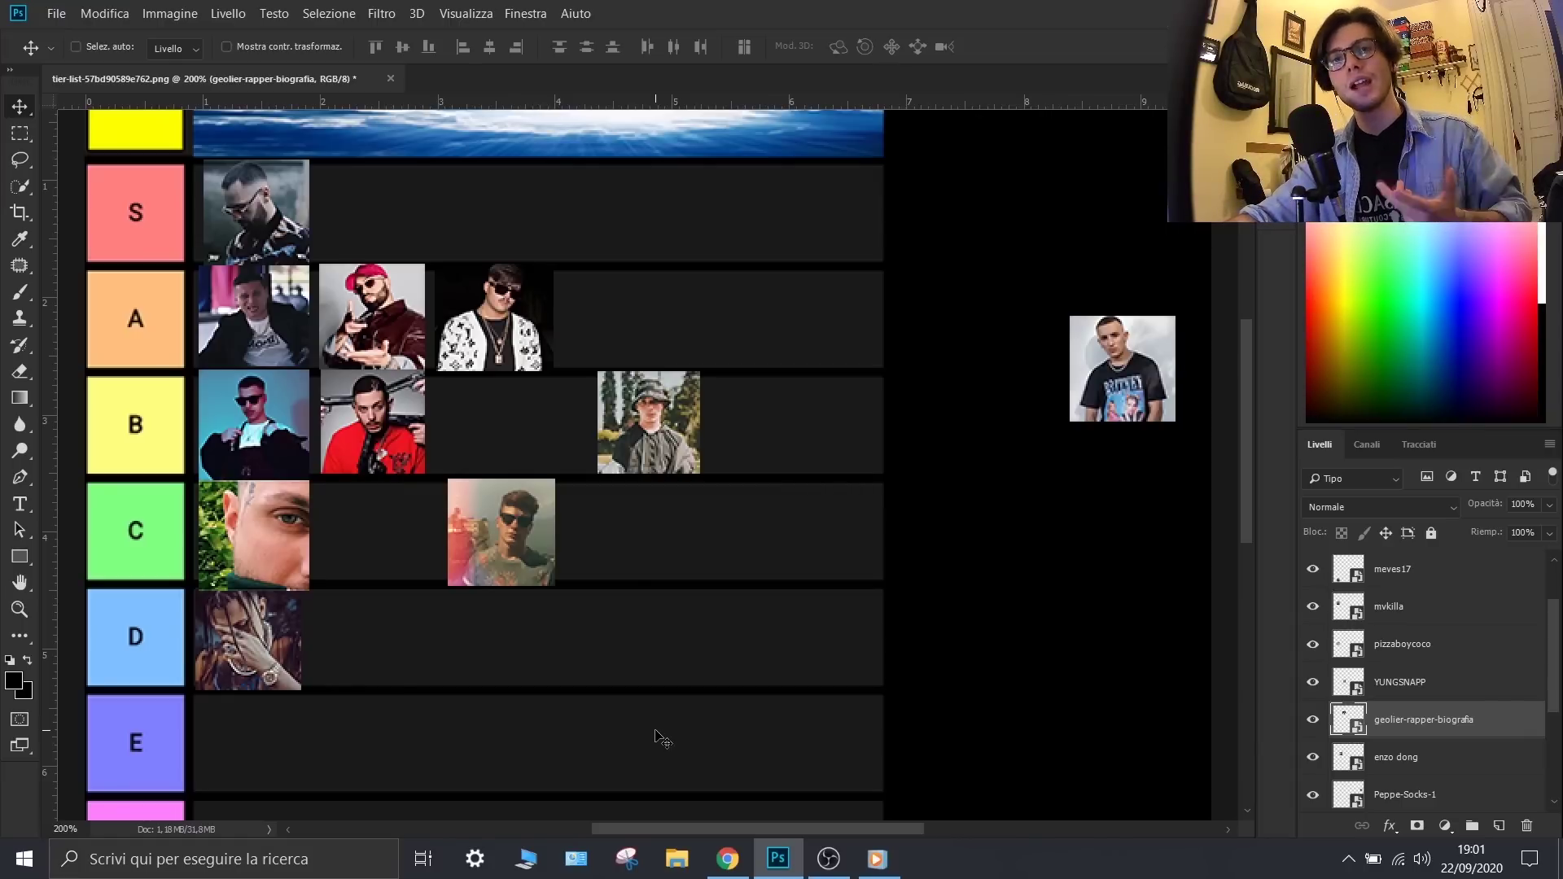
- Go through the enzo dong, Samurai-Jay and speranza-rapper-biografia layers, selecting each in turn
{"action": "mouse_move", "coordinate": [830, 854]}
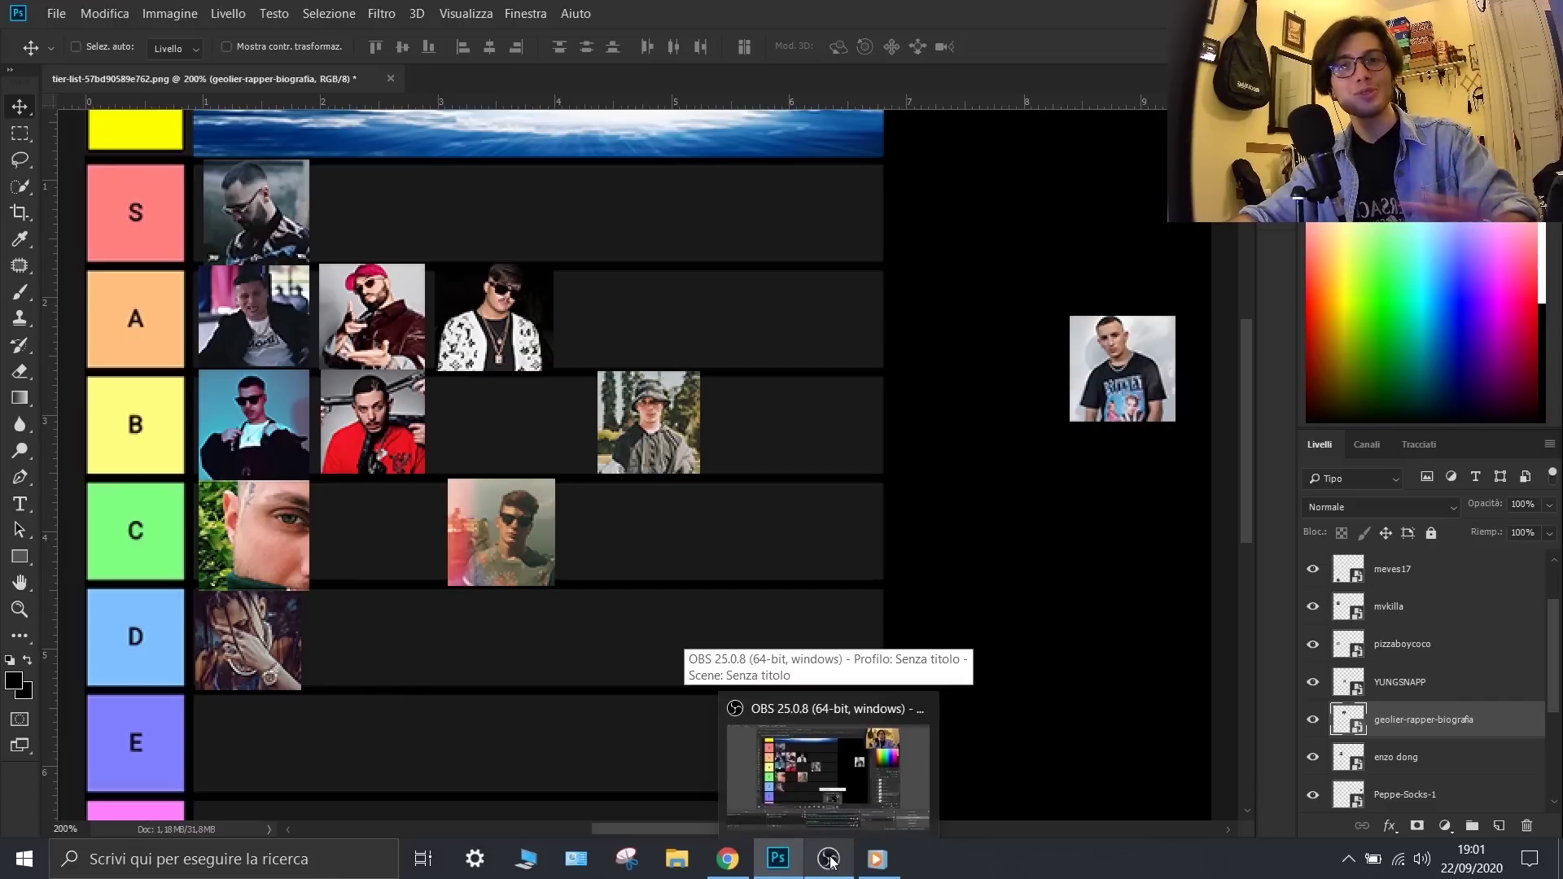
{"action": "mouse_move", "coordinate": [729, 862]}
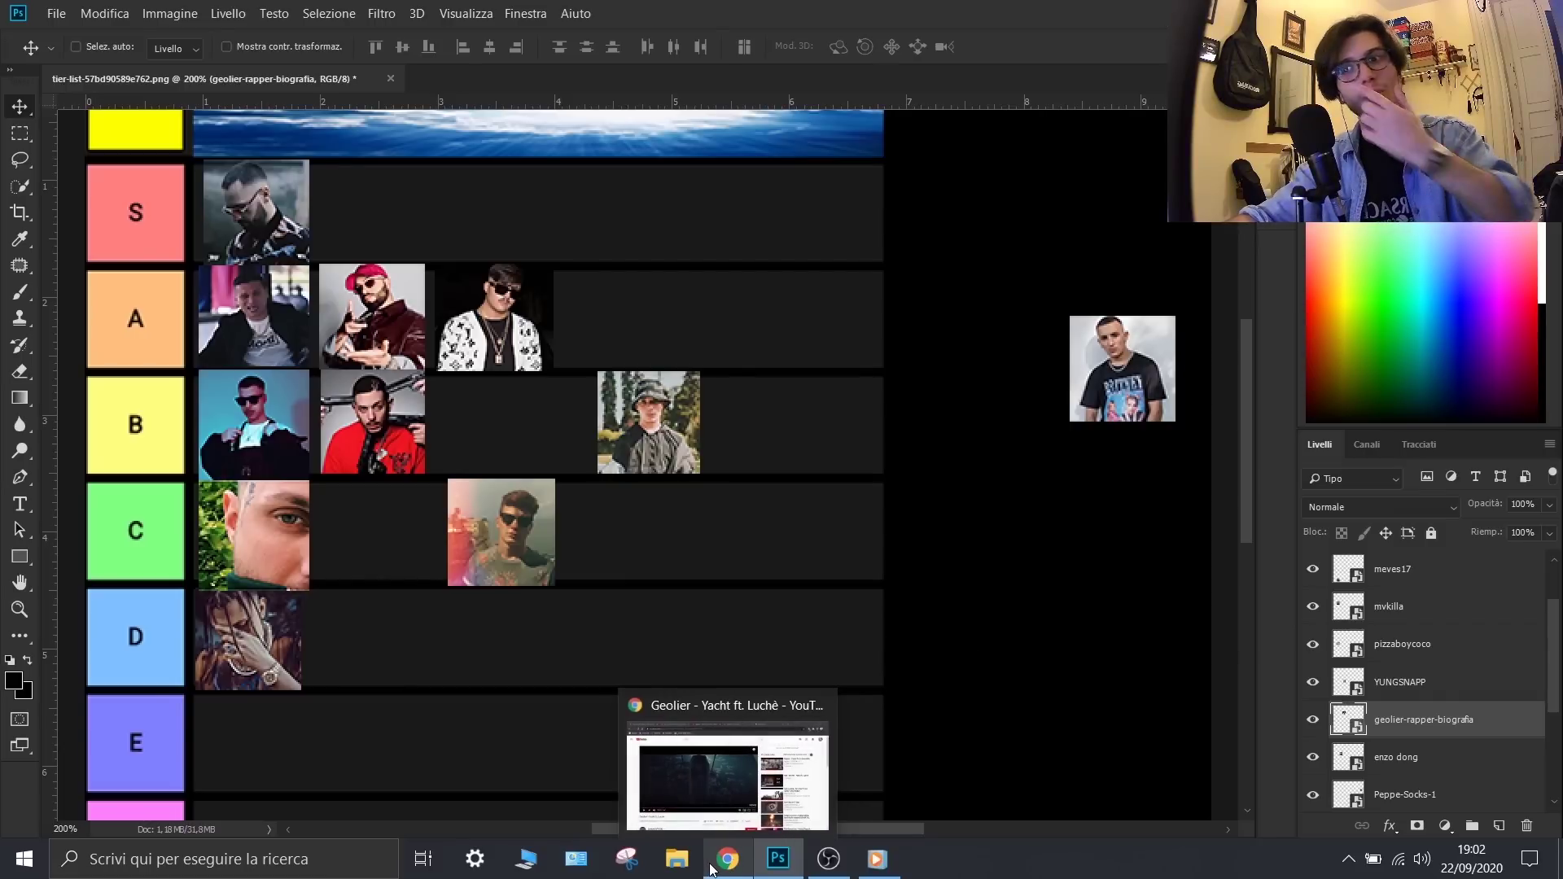
{"action": "left_click", "coordinate": [1396, 757]}
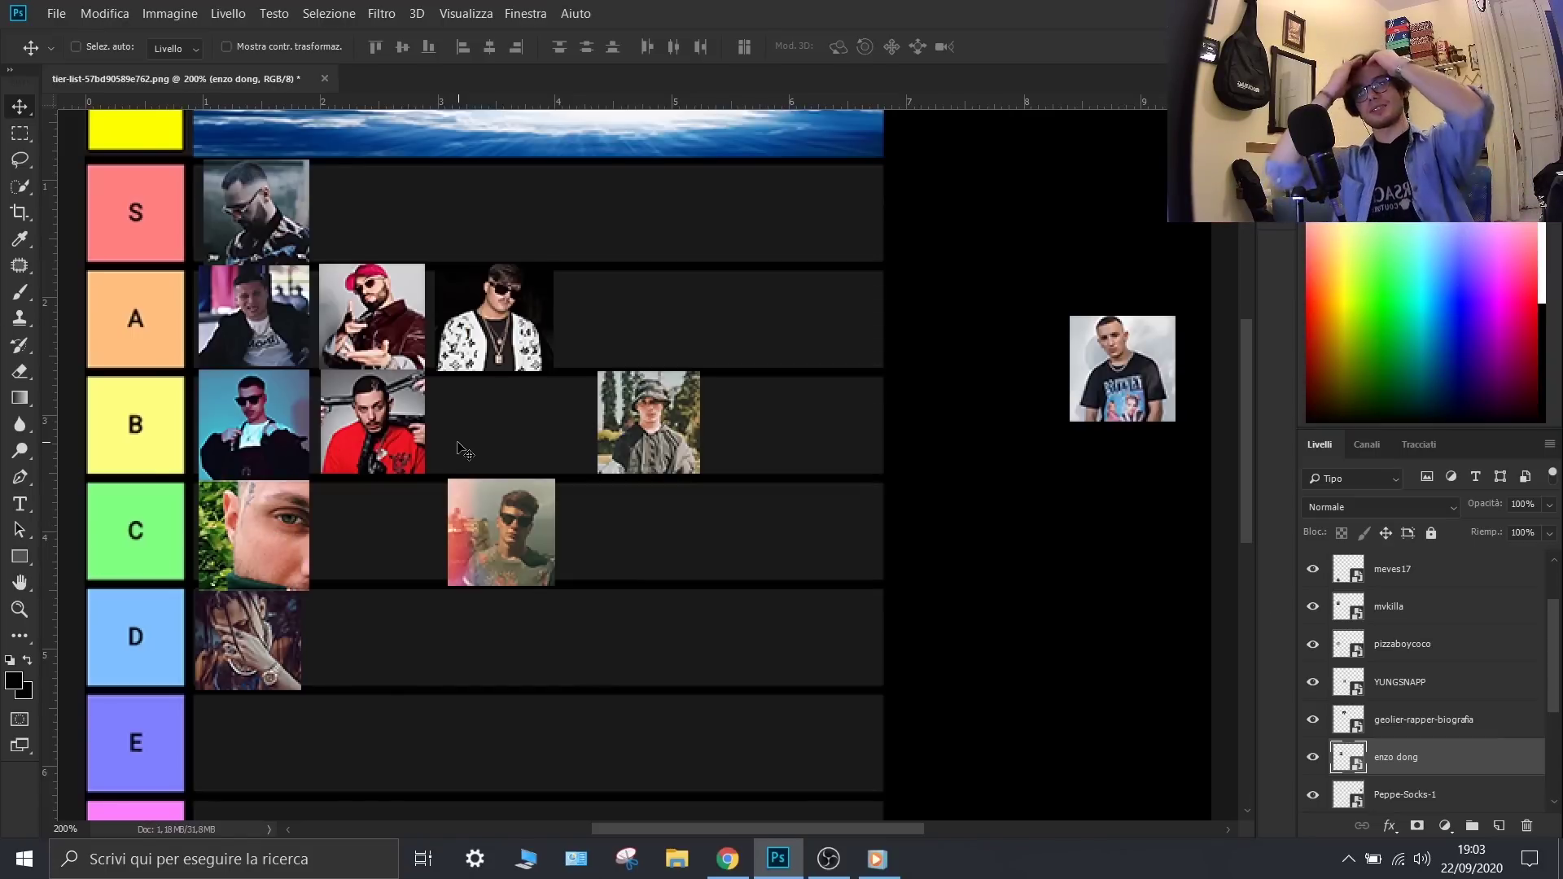
{"action": "scroll", "coordinate": [462, 447], "scroll_direction": "down", "scroll_amount": 2}
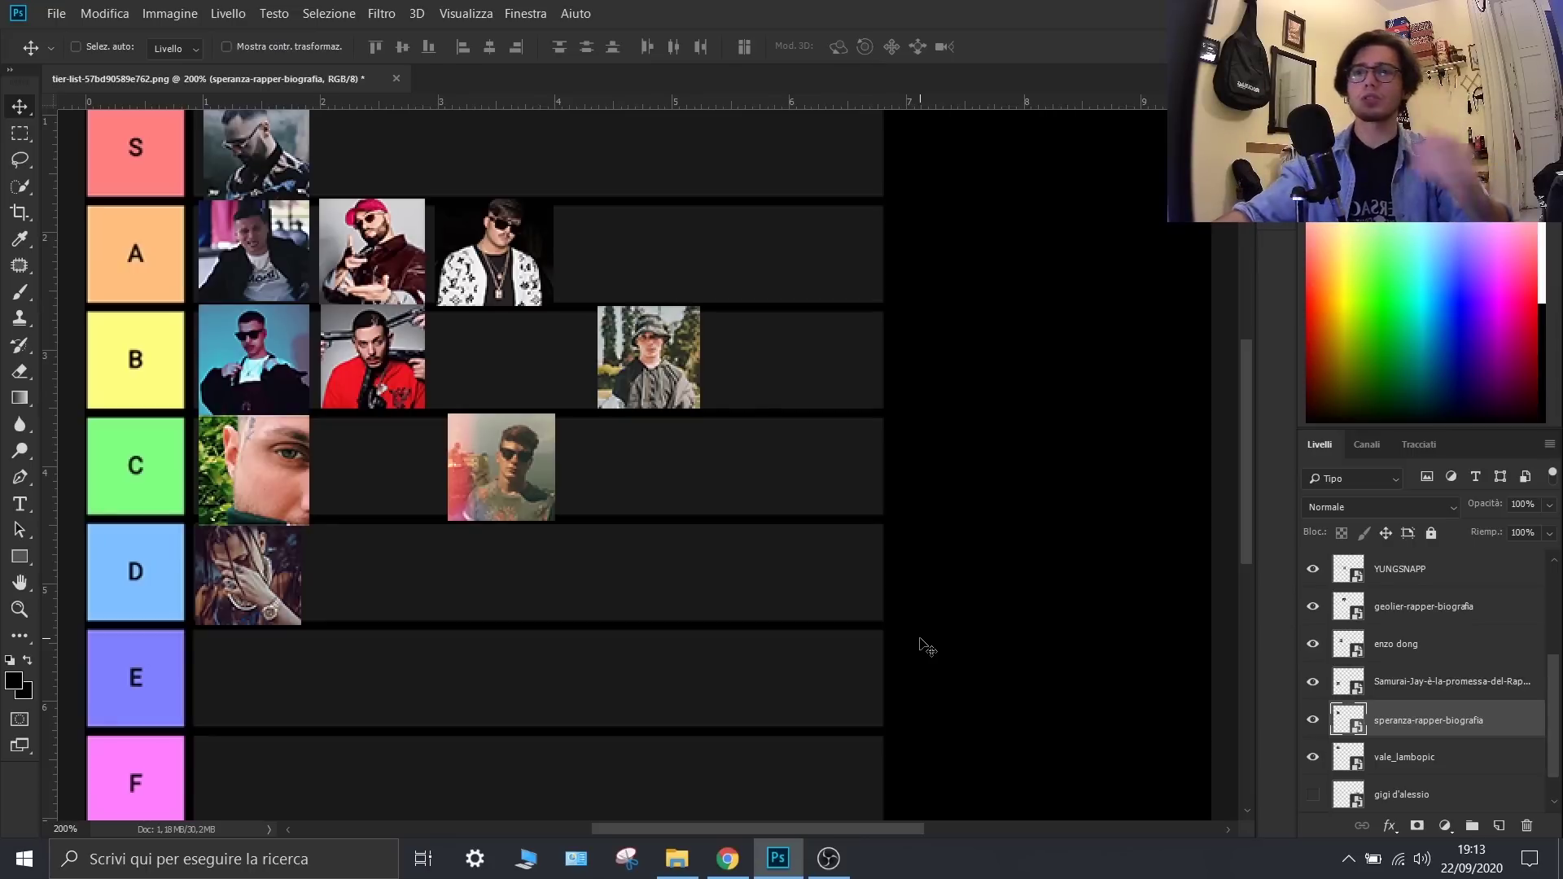
{"action": "left_click", "coordinate": [1417, 685]}
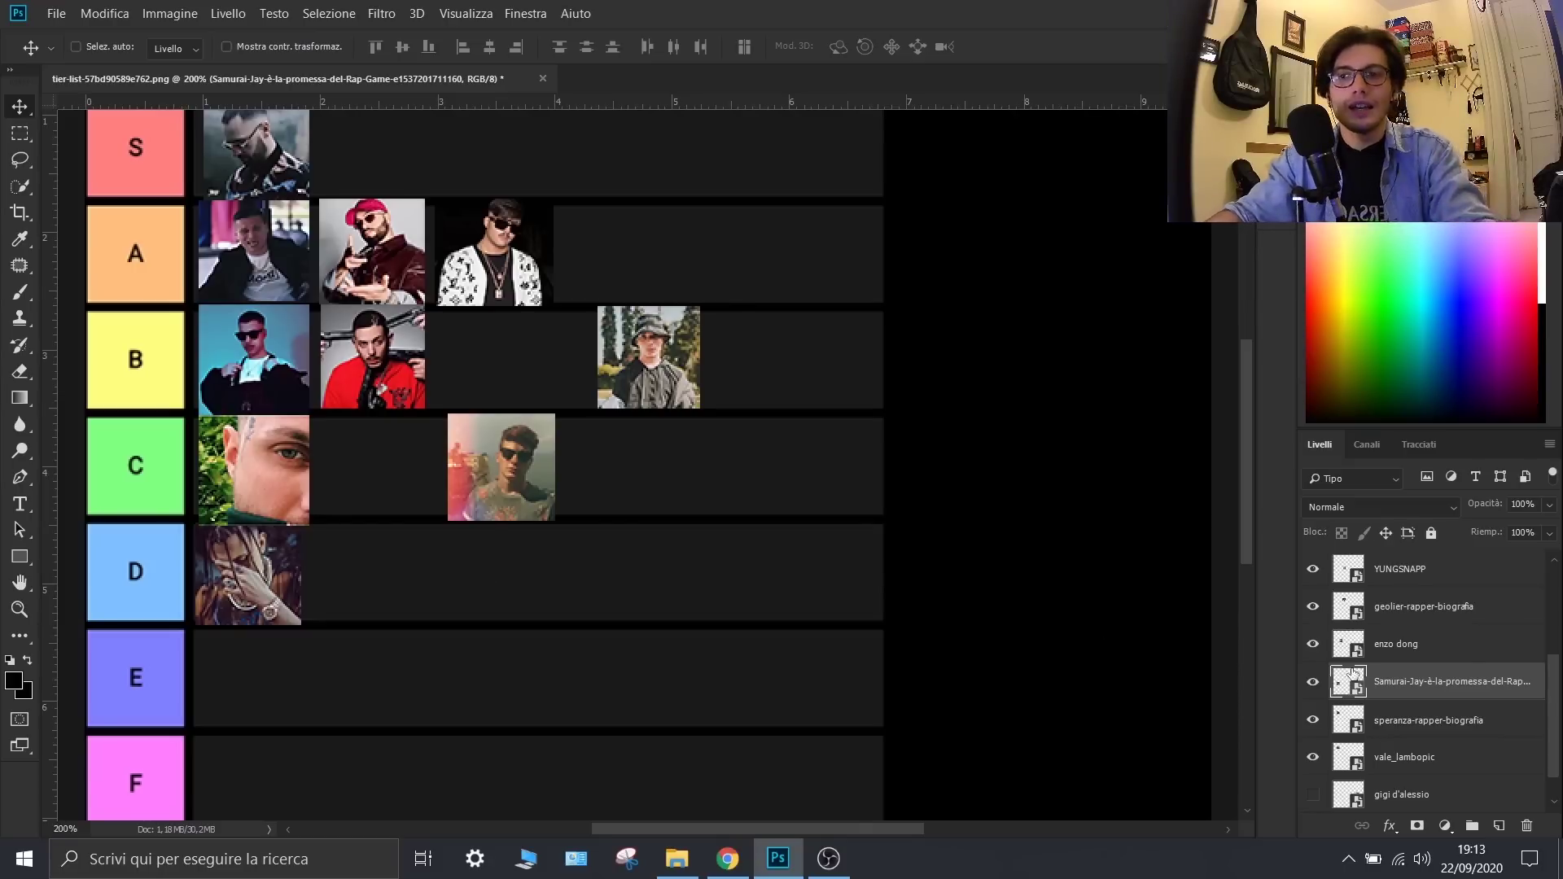
{"action": "scroll", "coordinate": [1398, 692], "scroll_direction": "down", "scroll_amount": 1}
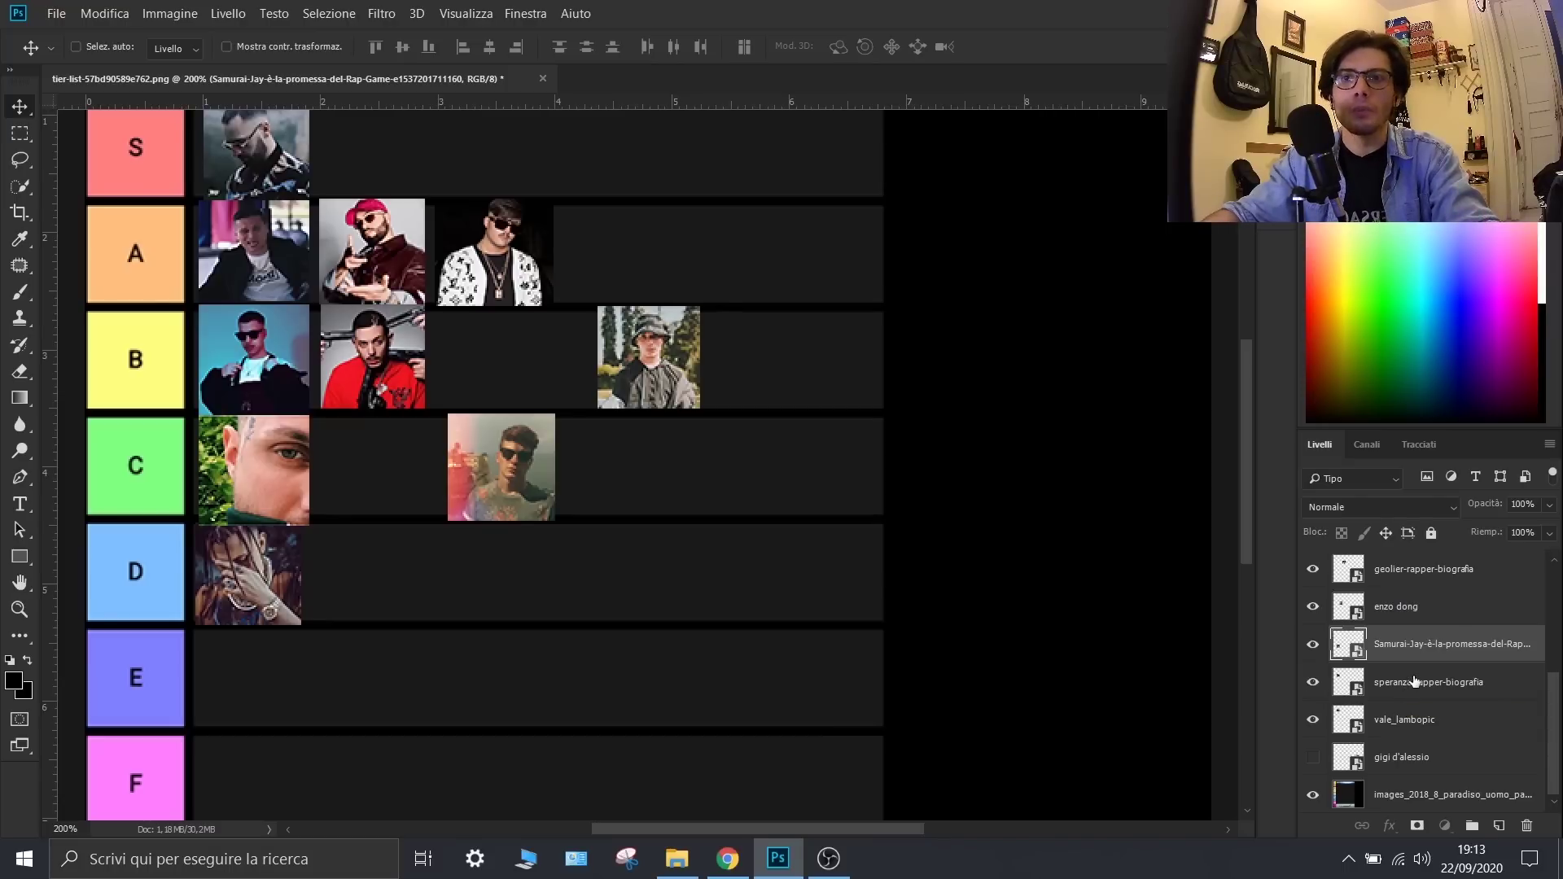
{"action": "left_click", "coordinate": [1416, 682]}
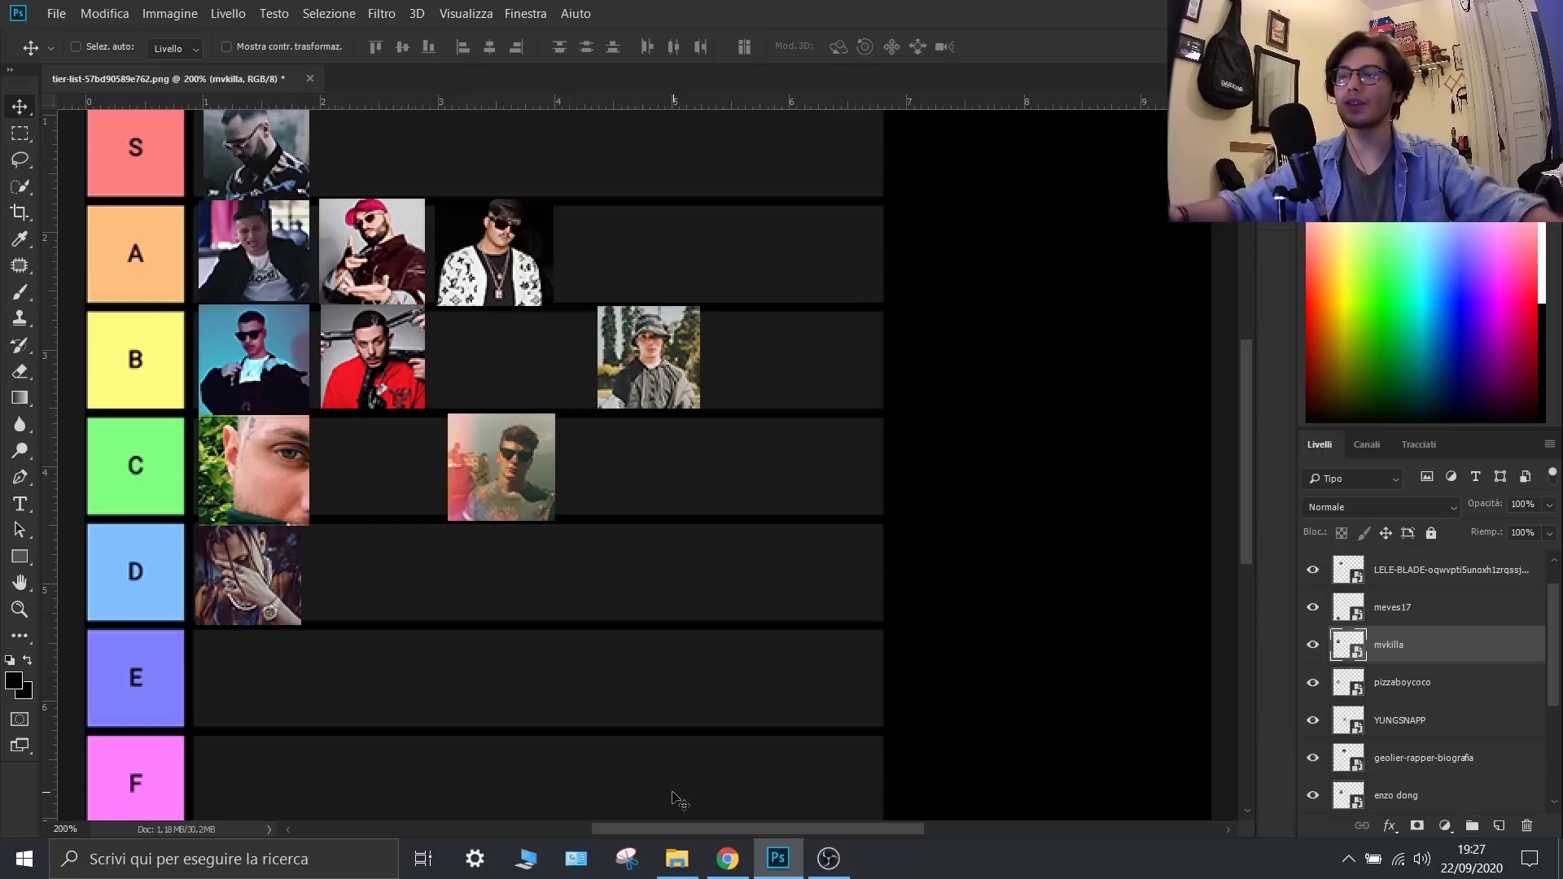
- Move the photo on the mvkilla layer to the far end of the rows, straddling rows A and B
{"action": "mouse_move", "coordinate": [839, 867]}
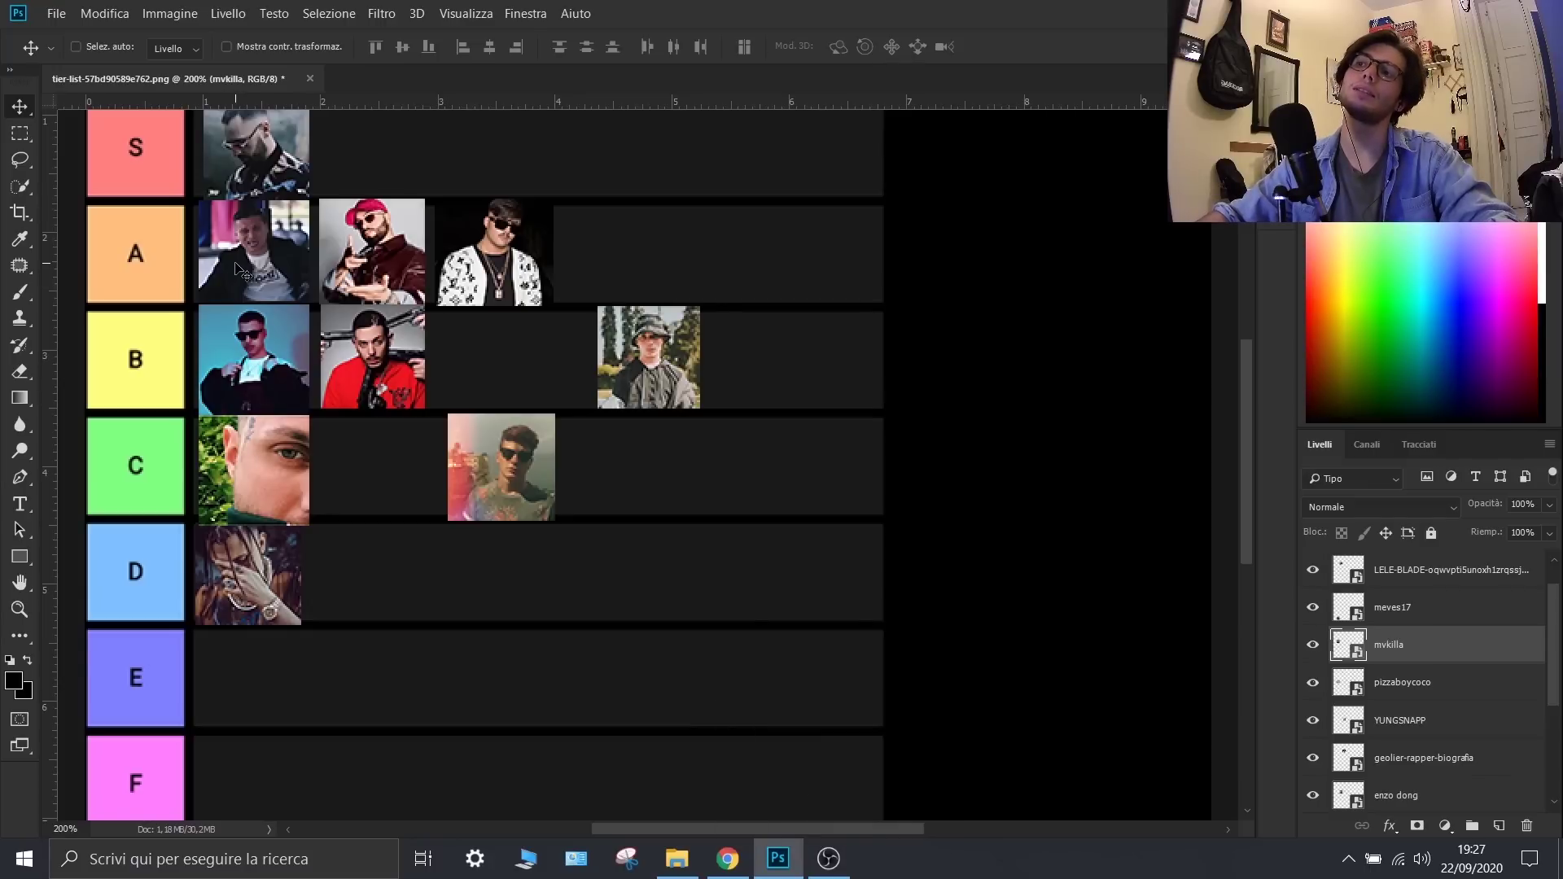
{"action": "left_click_drag", "start_coordinate": [262, 359], "coordinate": [780, 309]}
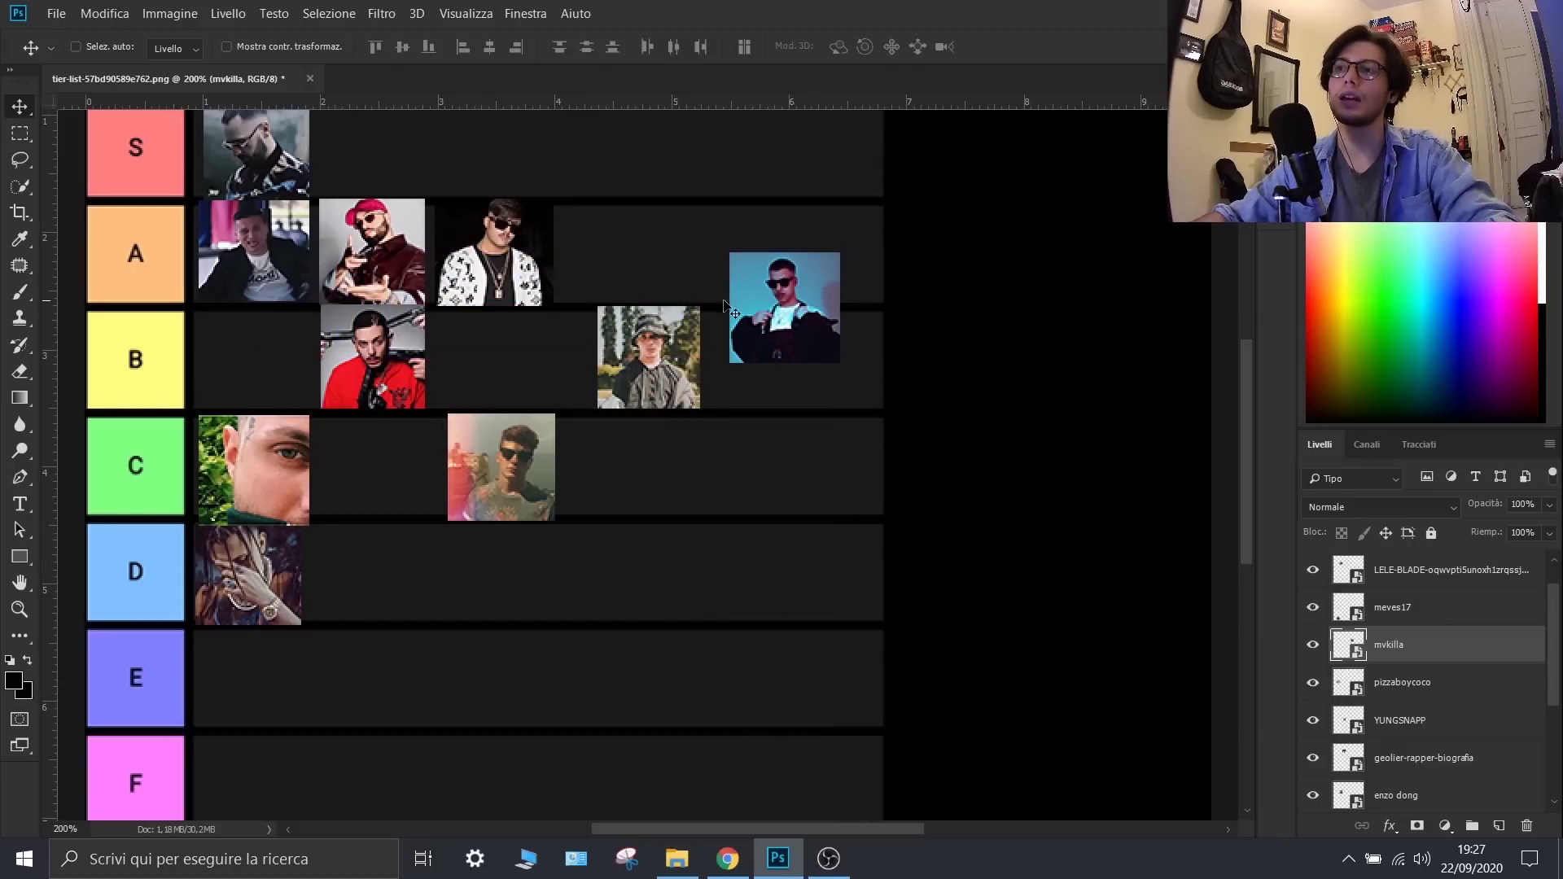
{"action": "mouse_move", "coordinate": [697, 340]}
{"action": "left_mouse_down"}
{"action": "mouse_move", "coordinate": [425, 341]}
{"action": "mouse_move", "coordinate": [721, 333]}
{"action": "mouse_move", "coordinate": [697, 335]}
{"action": "left_mouse_up"}
- Select the nicola-siciliano-rapper-biografia layer, followed by the LELE-BLADE layer
{"action": "scroll", "coordinate": [1384, 619], "scroll_direction": "up", "scroll_amount": 1}
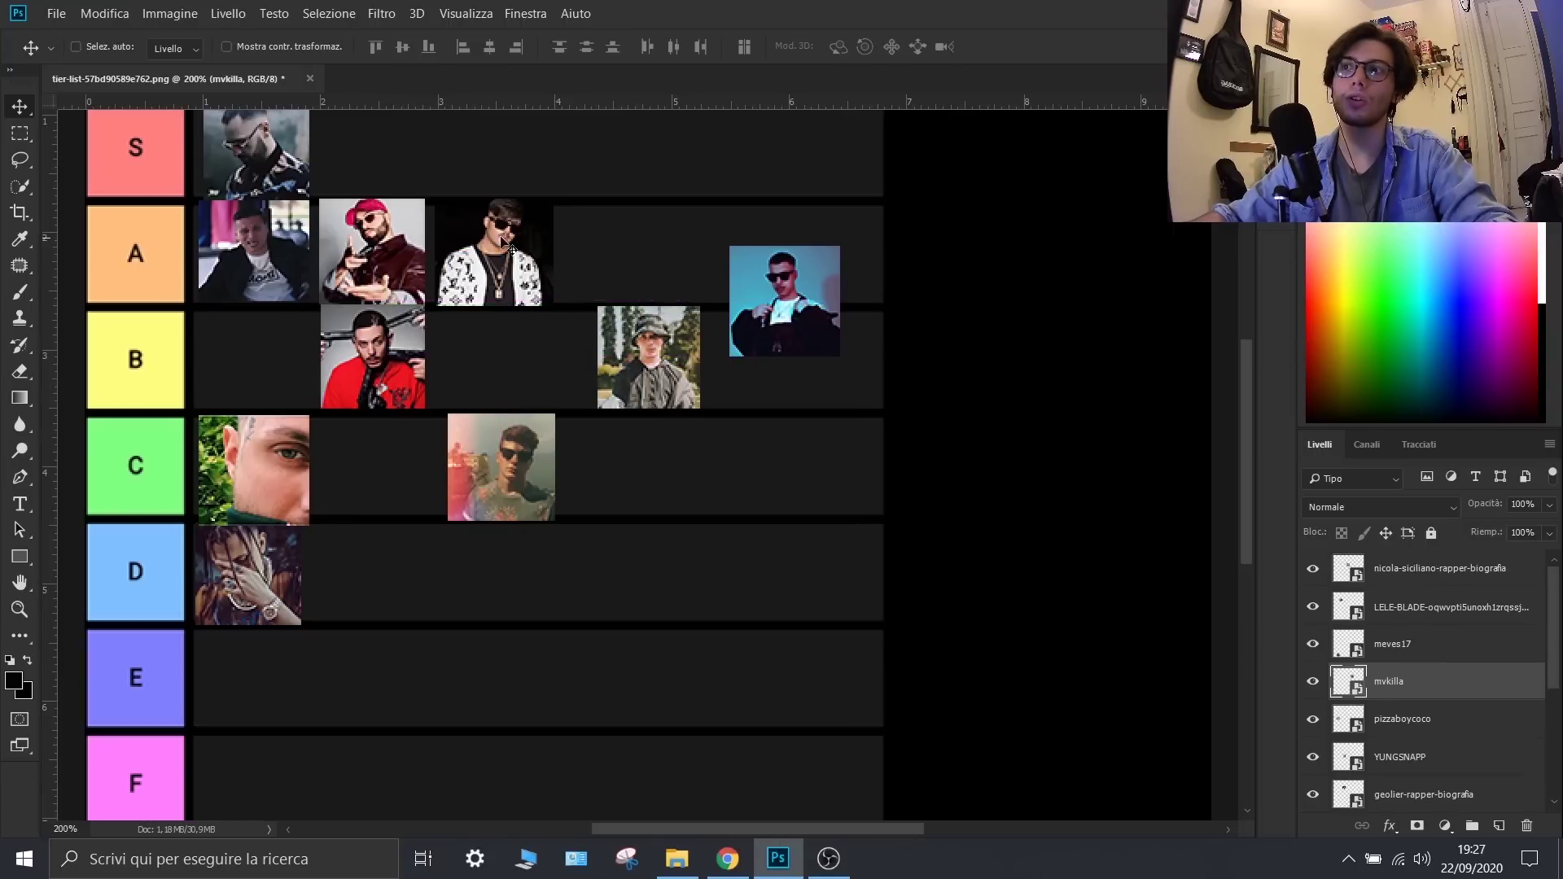
{"action": "left_click", "coordinate": [1453, 578]}
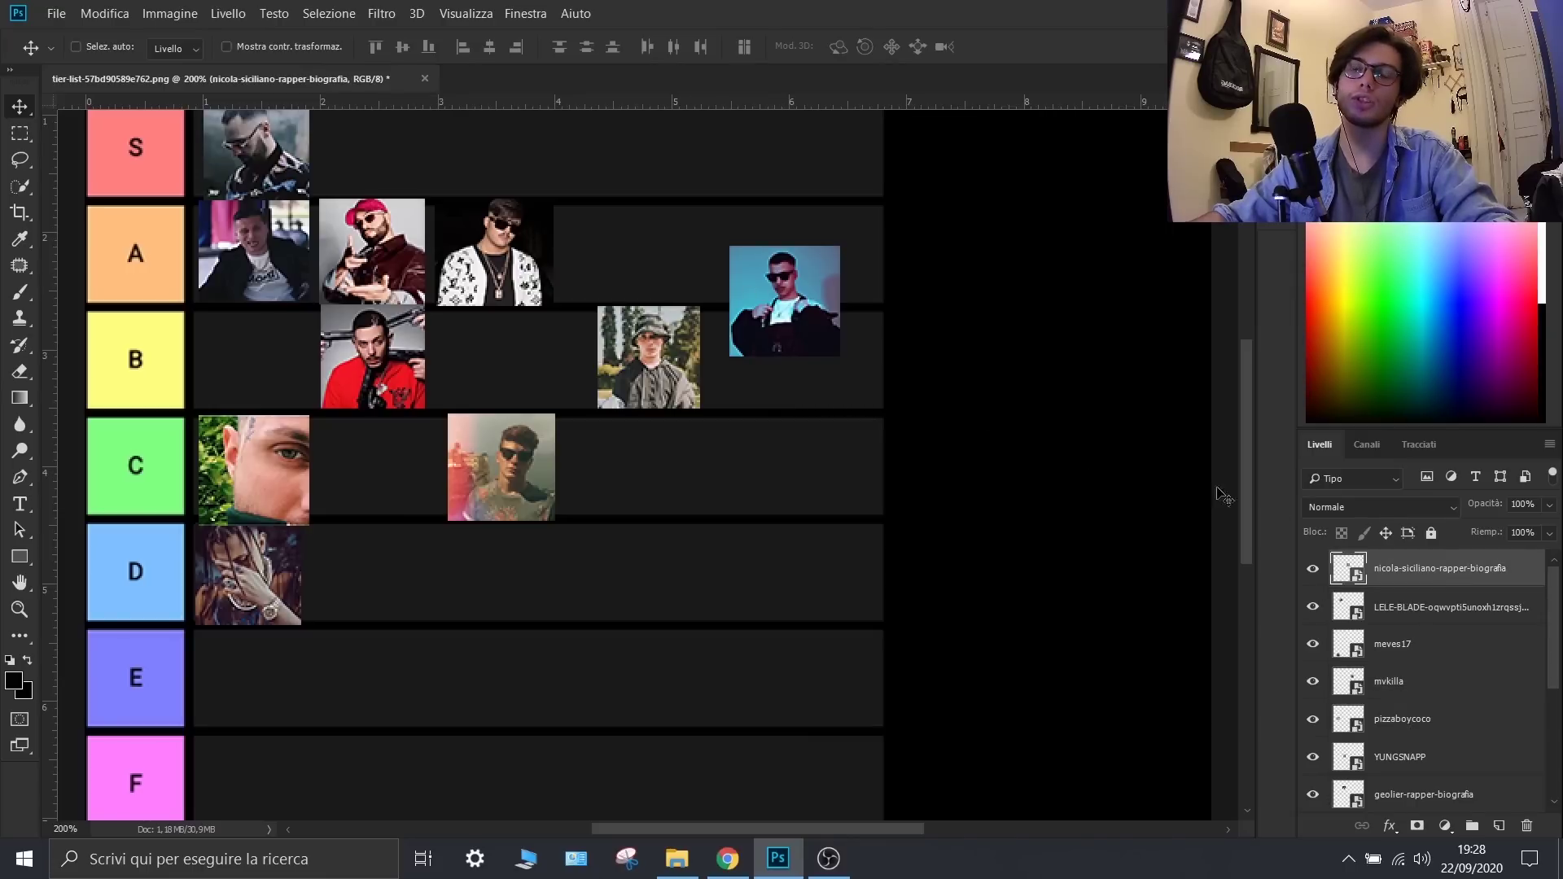
{"action": "left_click", "coordinate": [1412, 609]}
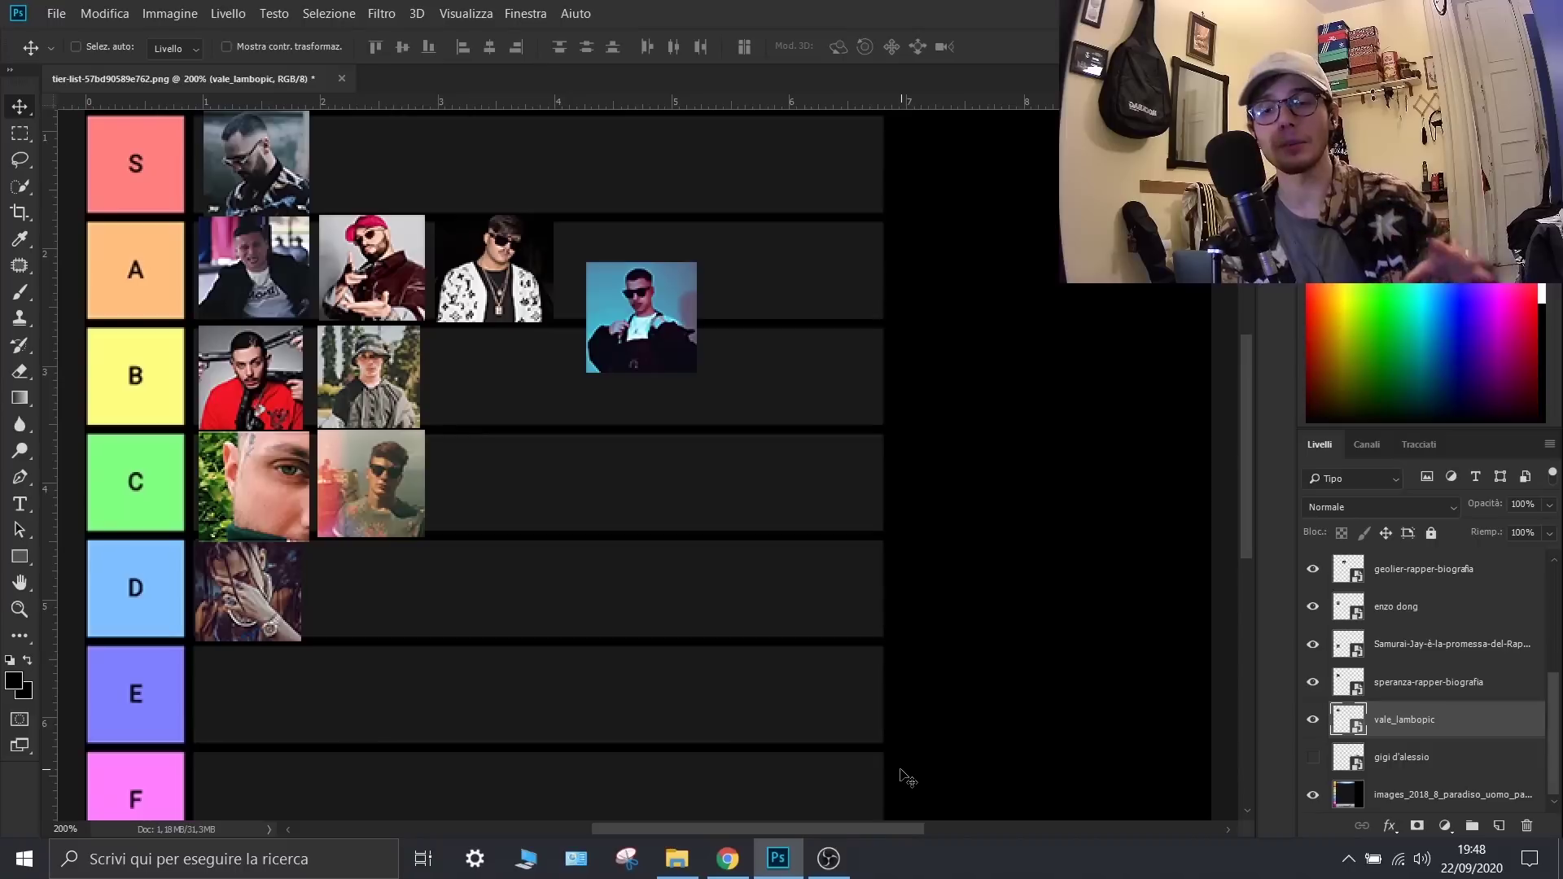
- Make the gigi d'alessio layer visible and move its photo to the first place in the GOD row
{"action": "mouse_move", "coordinate": [830, 857]}
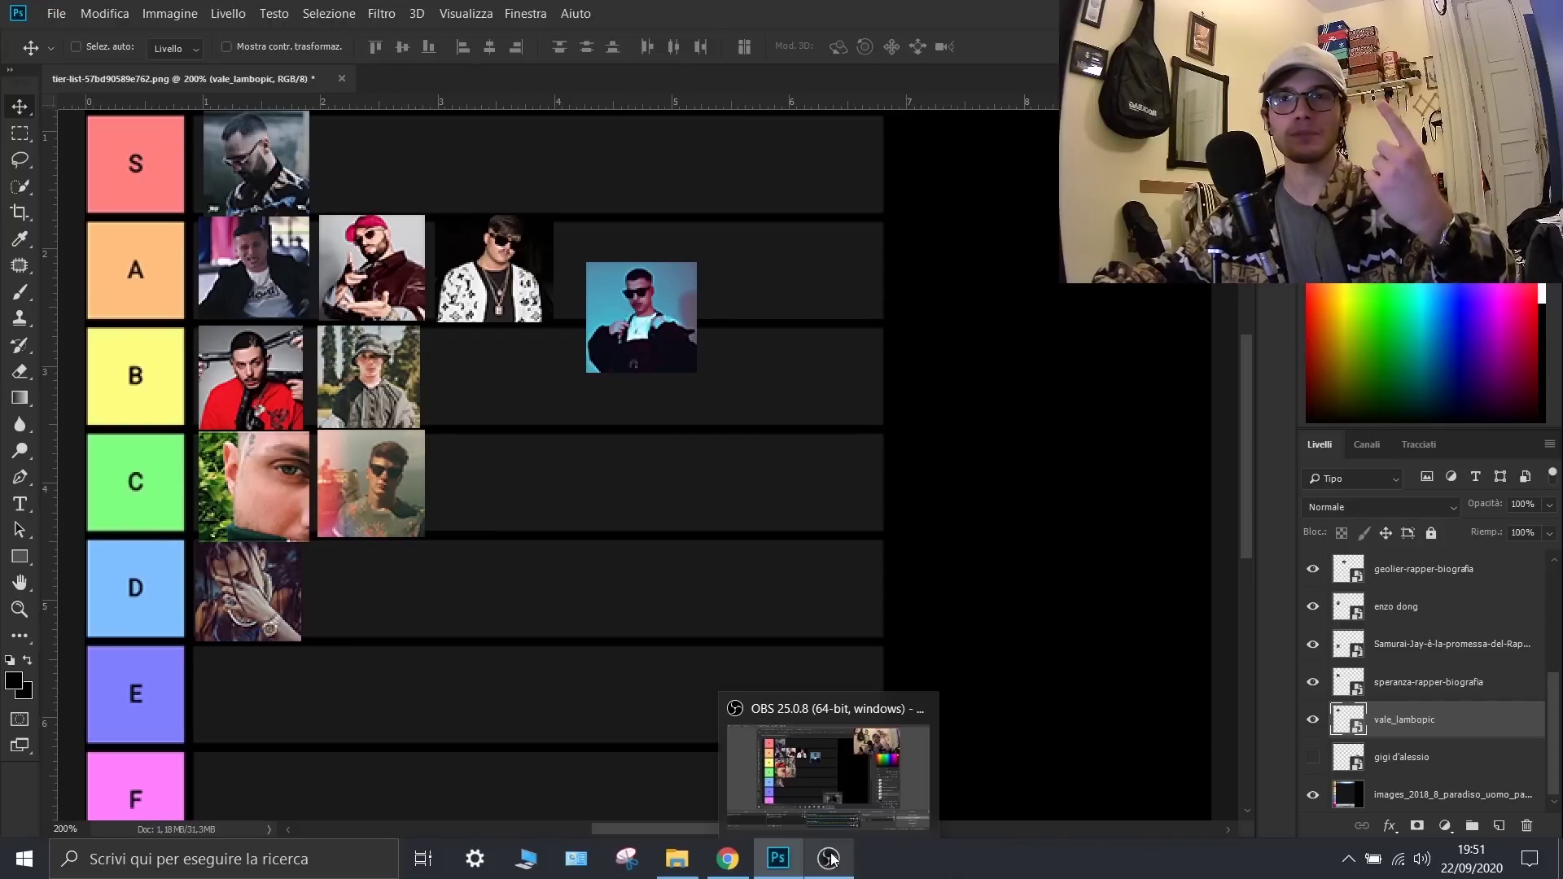
{"action": "left_click", "coordinate": [1313, 758]}
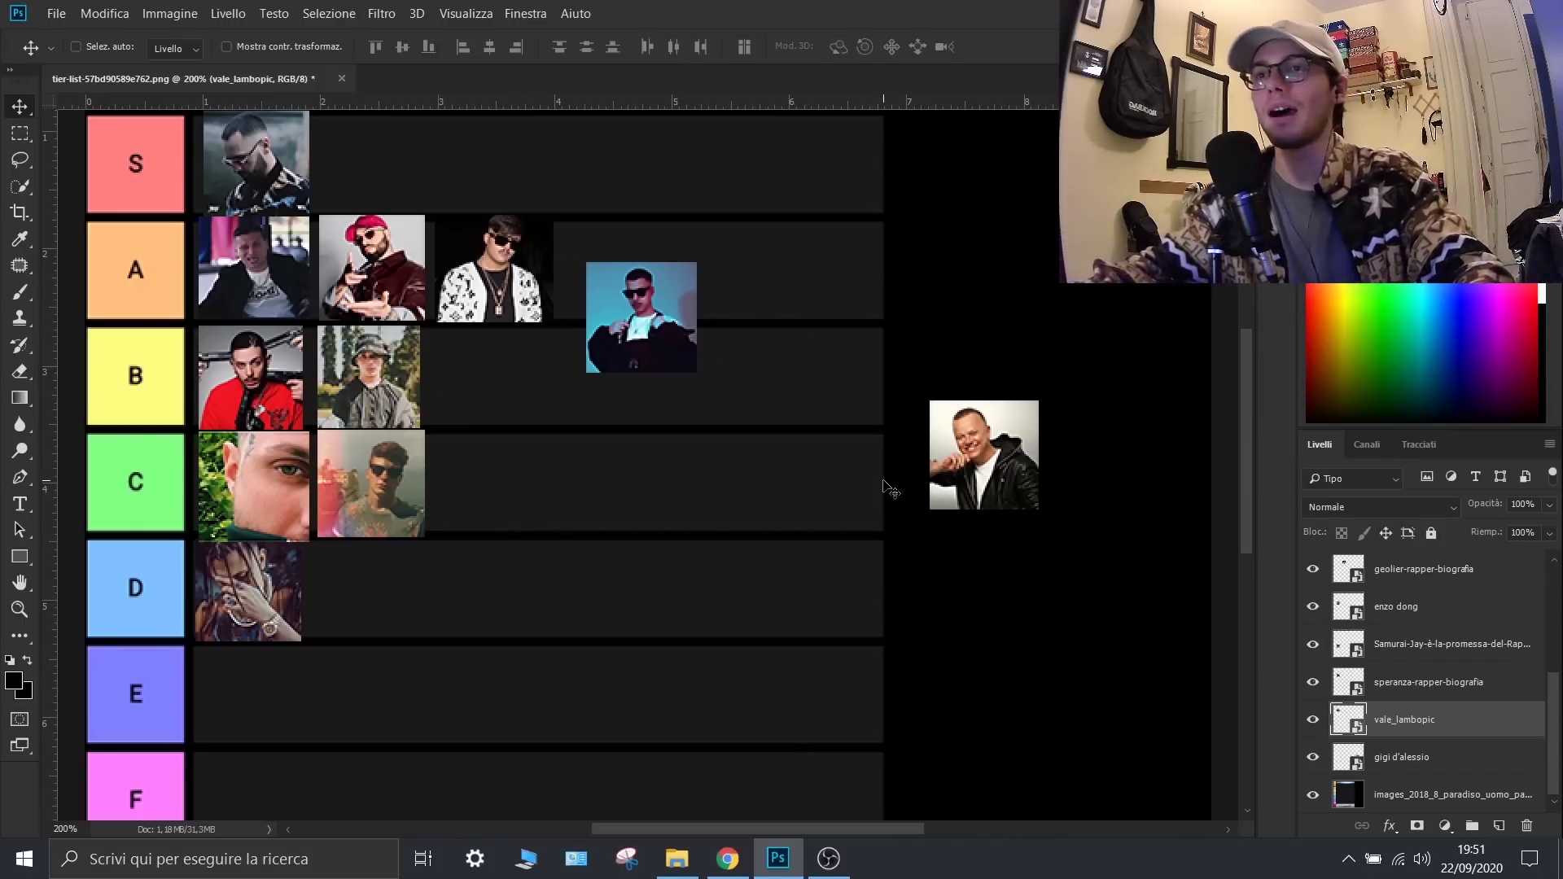
{"action": "scroll", "coordinate": [895, 468], "scroll_direction": "up", "scroll_amount": 3}
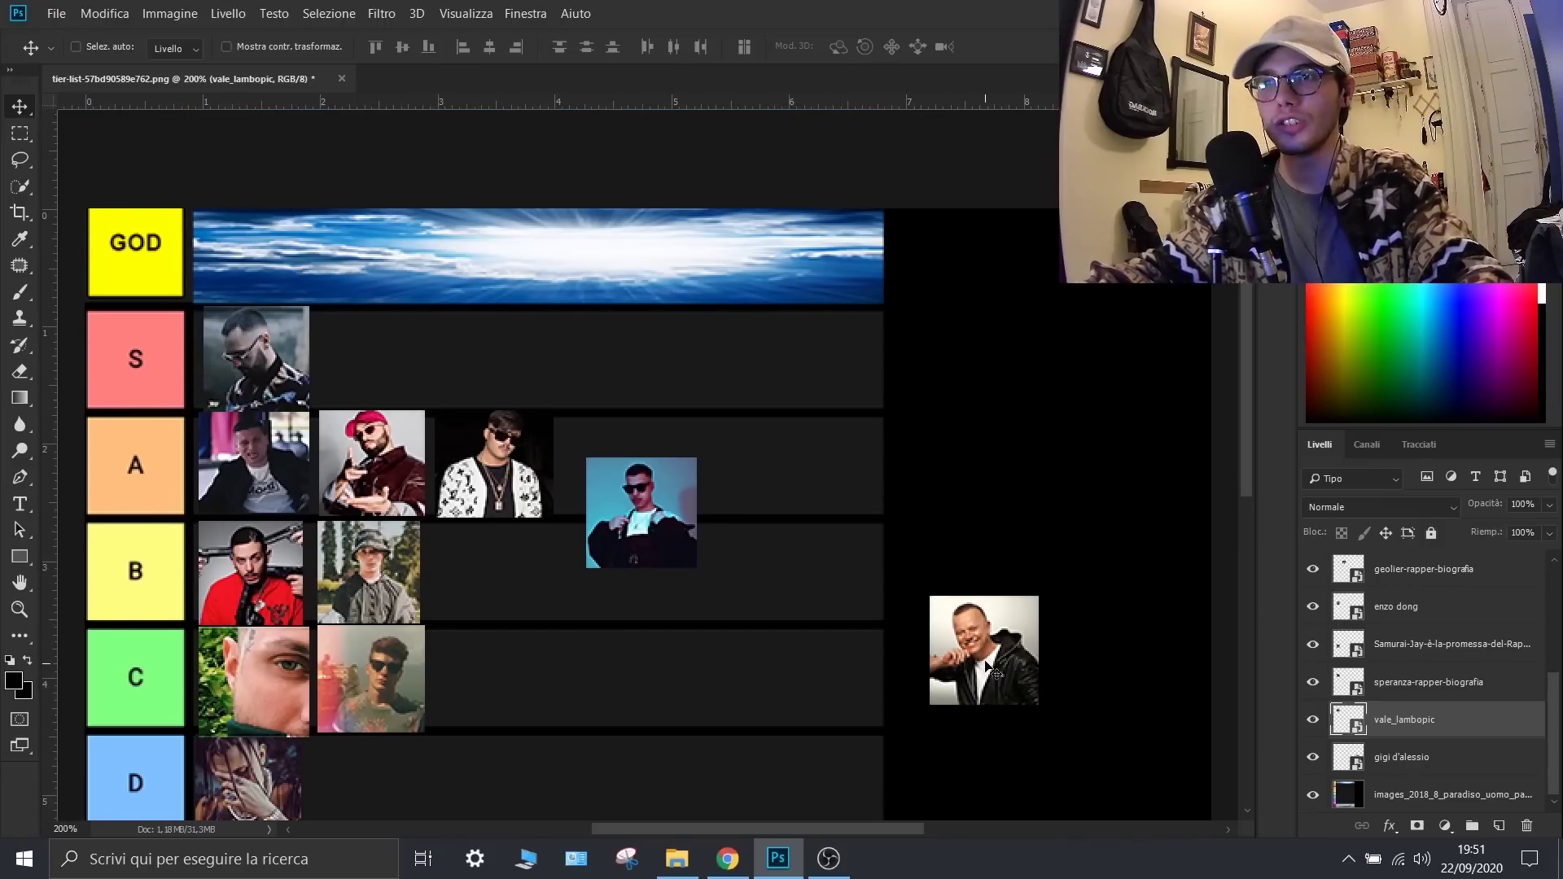
{"action": "left_click", "coordinate": [1425, 758]}
{"action": "left_click_drag", "start_coordinate": [980, 656], "coordinate": [251, 257]}
- Transform the gigi d'alessio photo to about 52% width and 7.4% height so it fills the whole GOD row
{"action": "key", "text": "ctrl+t"}
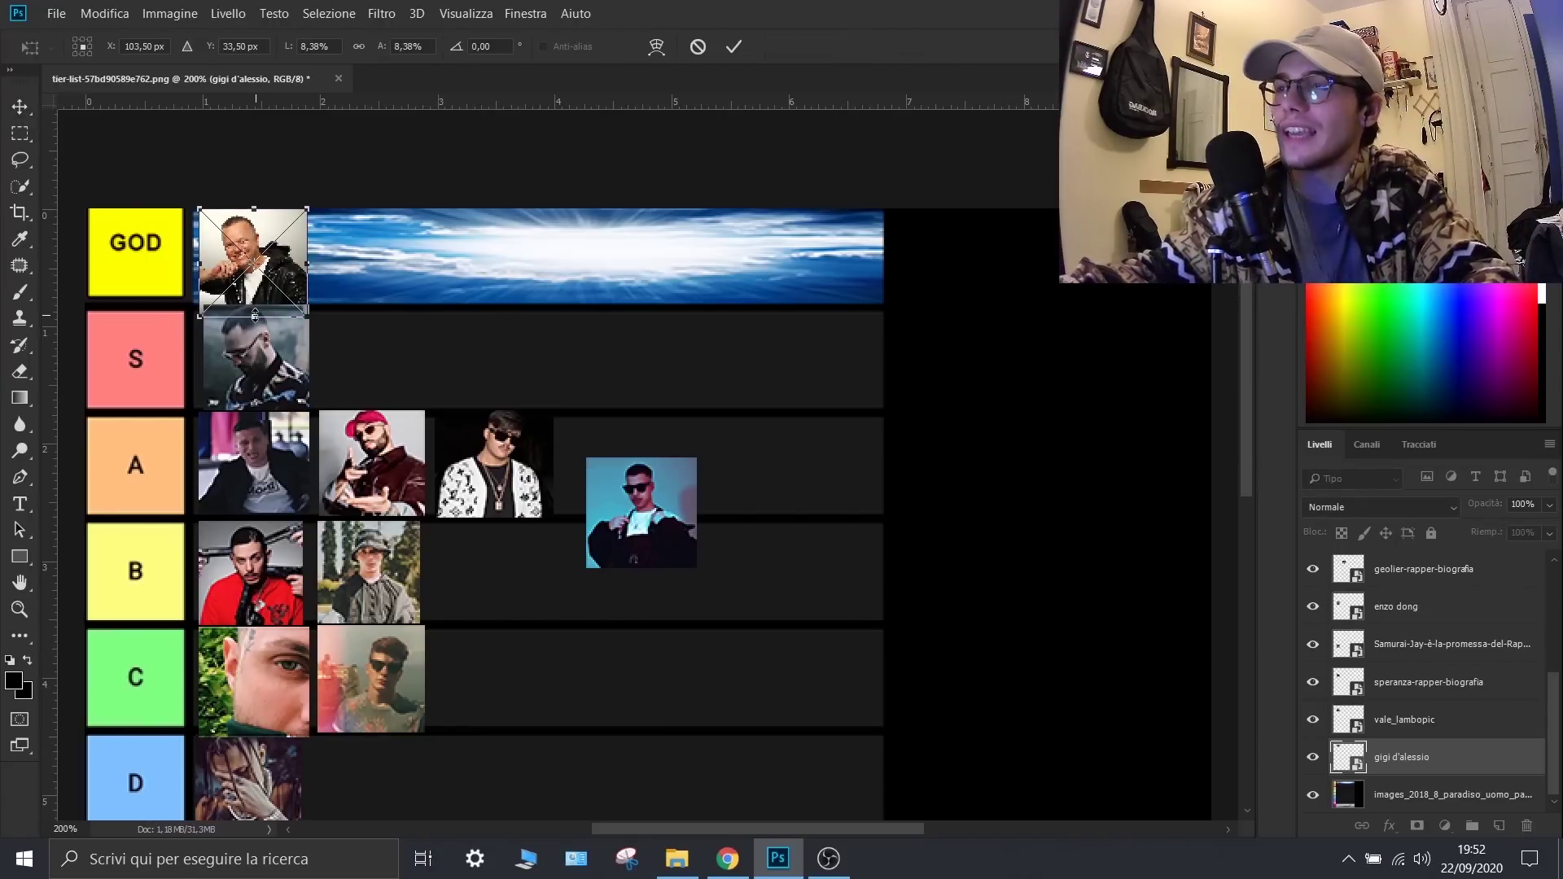
{"action": "left_click_drag", "start_coordinate": [255, 315], "coordinate": [255, 289]}
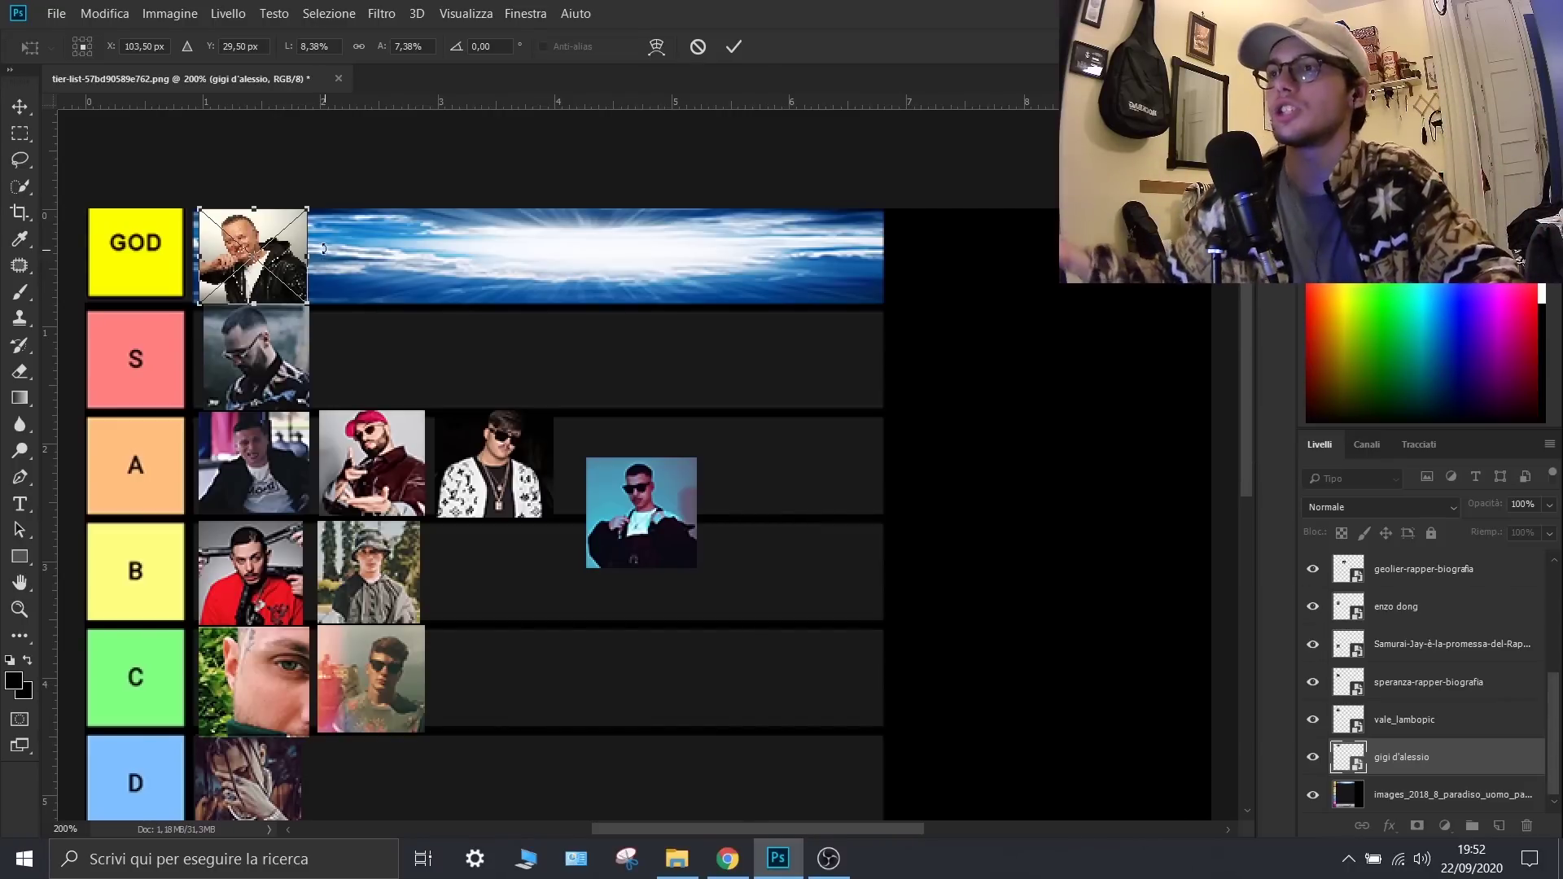
{"action": "left_click_drag", "start_coordinate": [307, 259], "coordinate": [883, 254]}
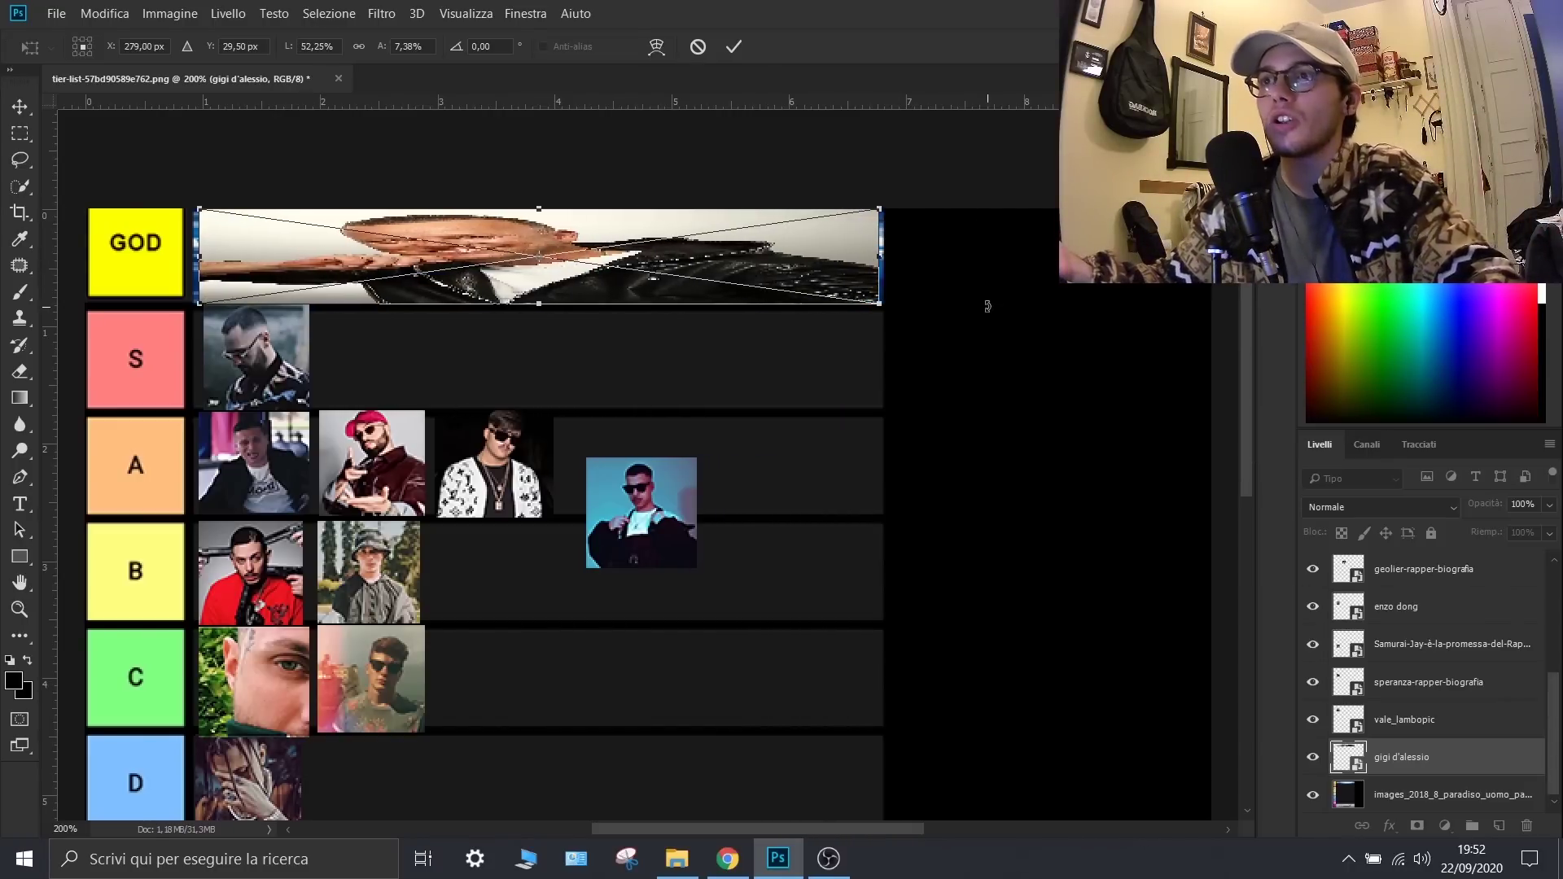
{"action": "key", "text": "Return"}
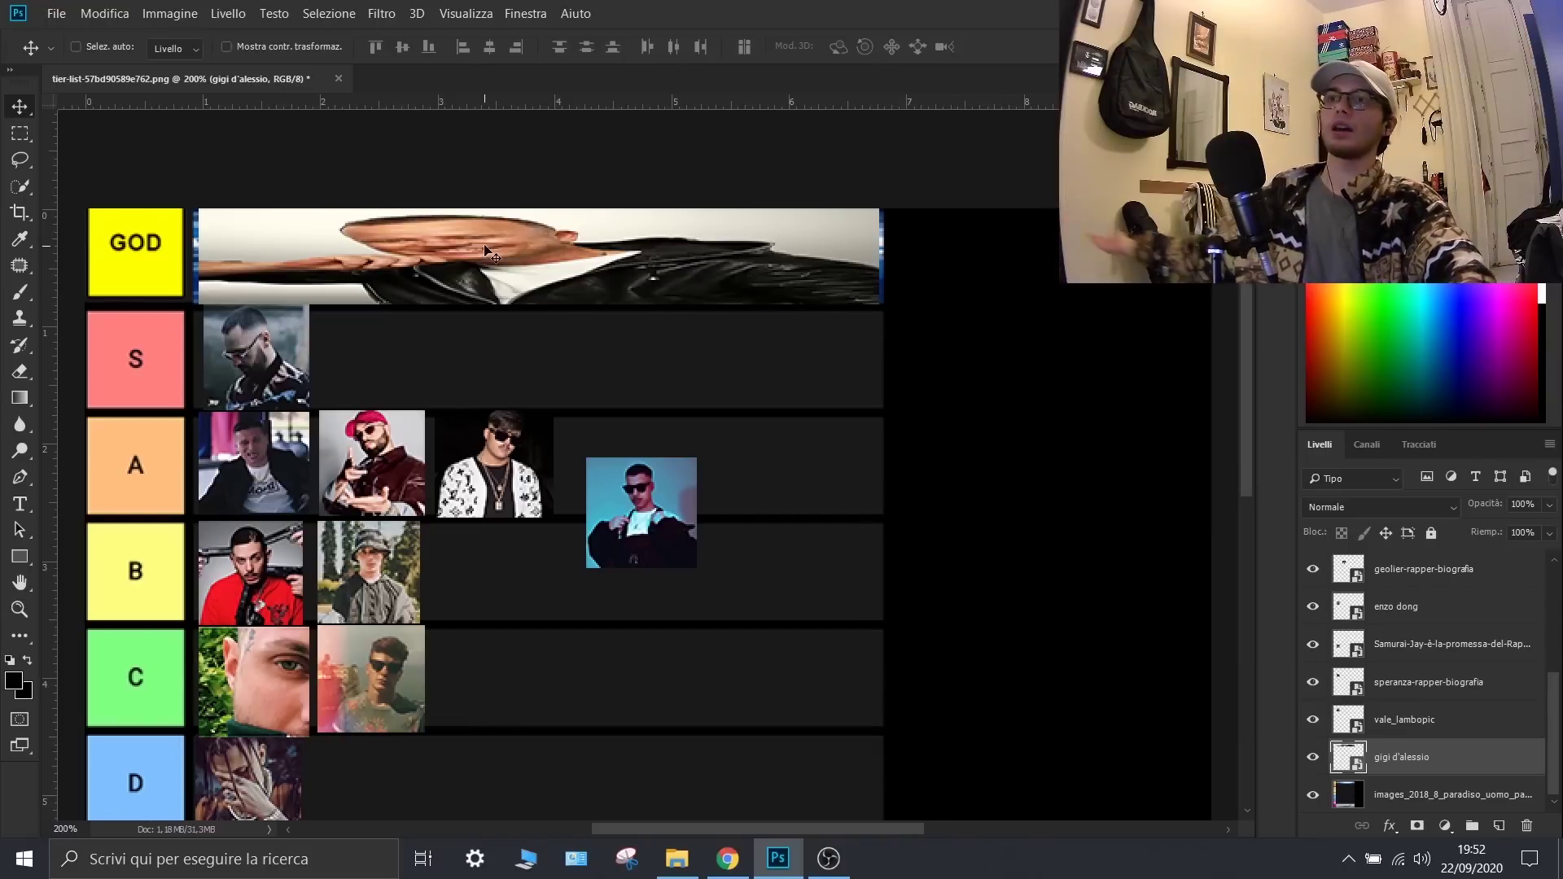
- Lower the opacity of the gigi d'alessio layer to 54% so the sky background shows through
{"action": "left_click", "coordinate": [1548, 515]}
{"action": "left_click_drag", "start_coordinate": [1531, 529], "coordinate": [1504, 531]}
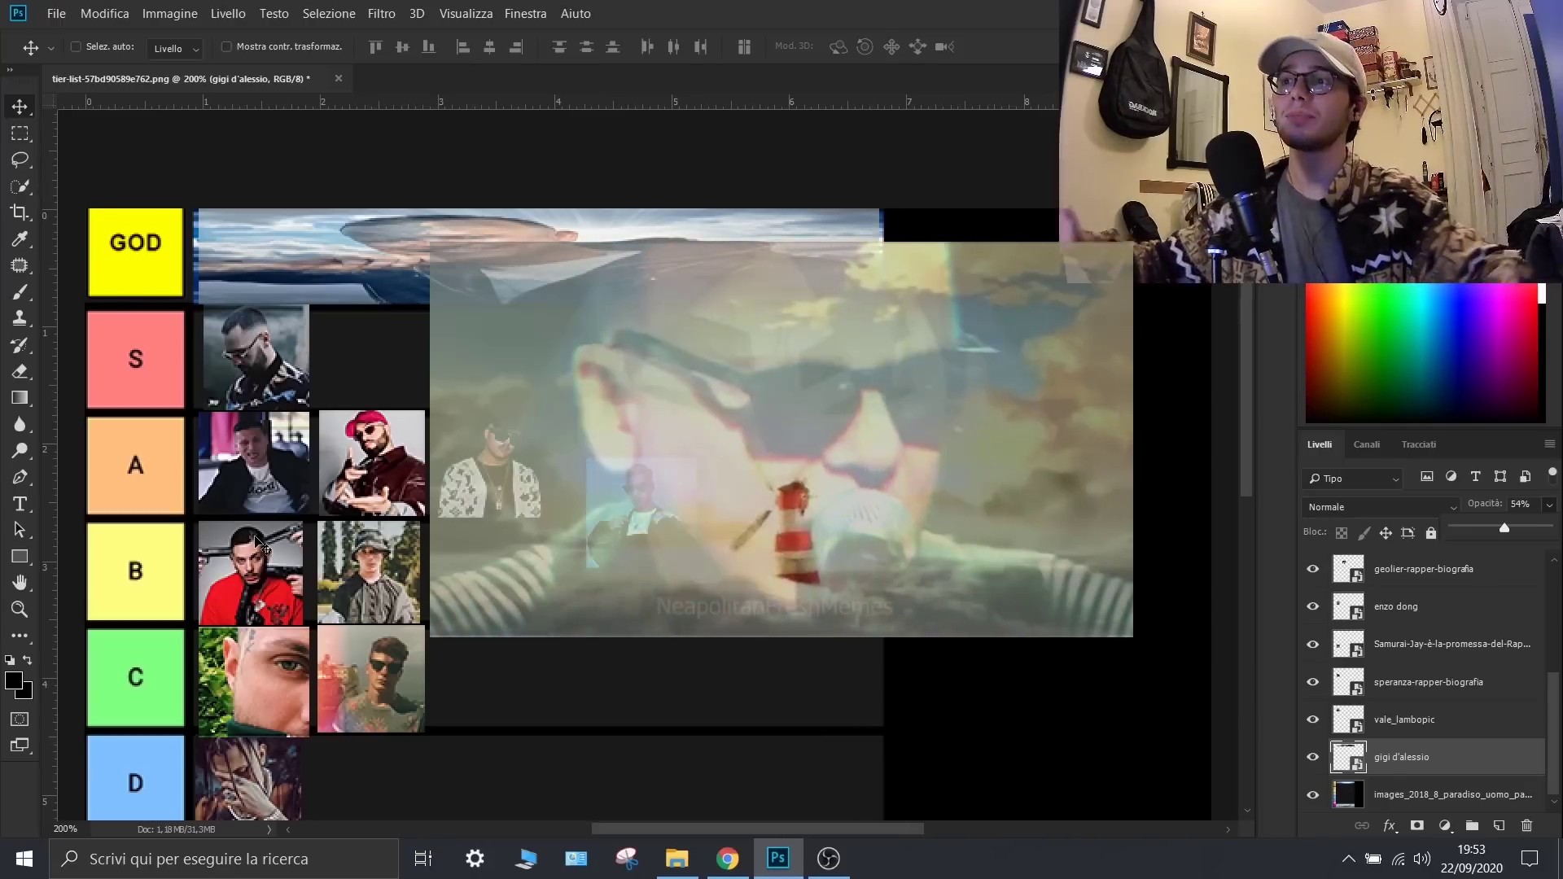
{"action": "scroll", "coordinate": [259, 356], "scroll_direction": "down", "scroll_amount": 2}
{"action": "scroll", "coordinate": [259, 355], "scroll_direction": "down", "scroll_amount": 2}
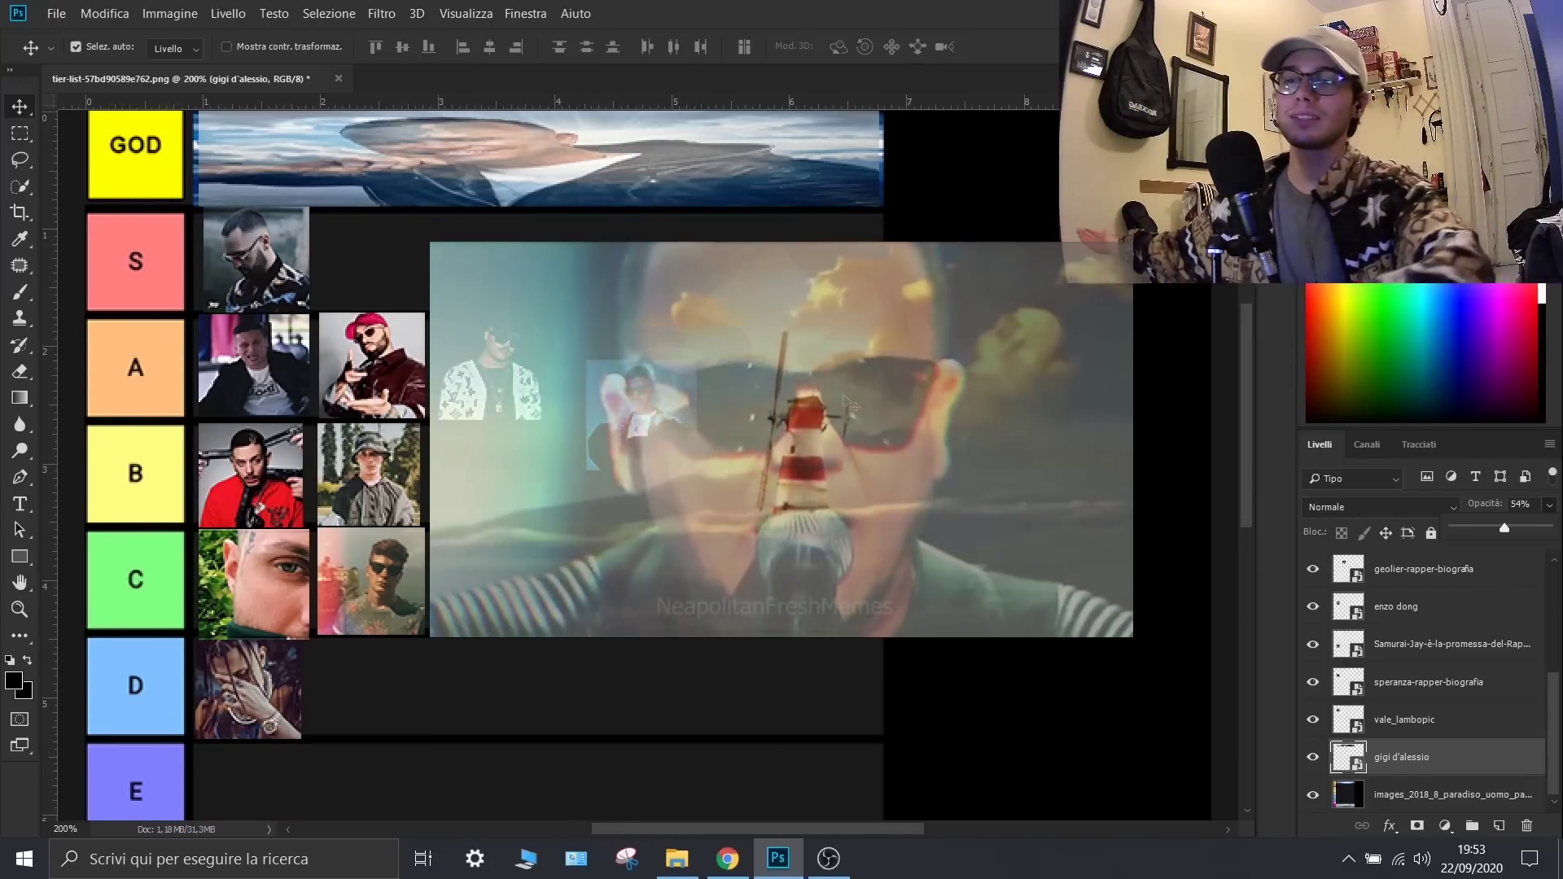
{"action": "key", "text": "ctrl+minus"}
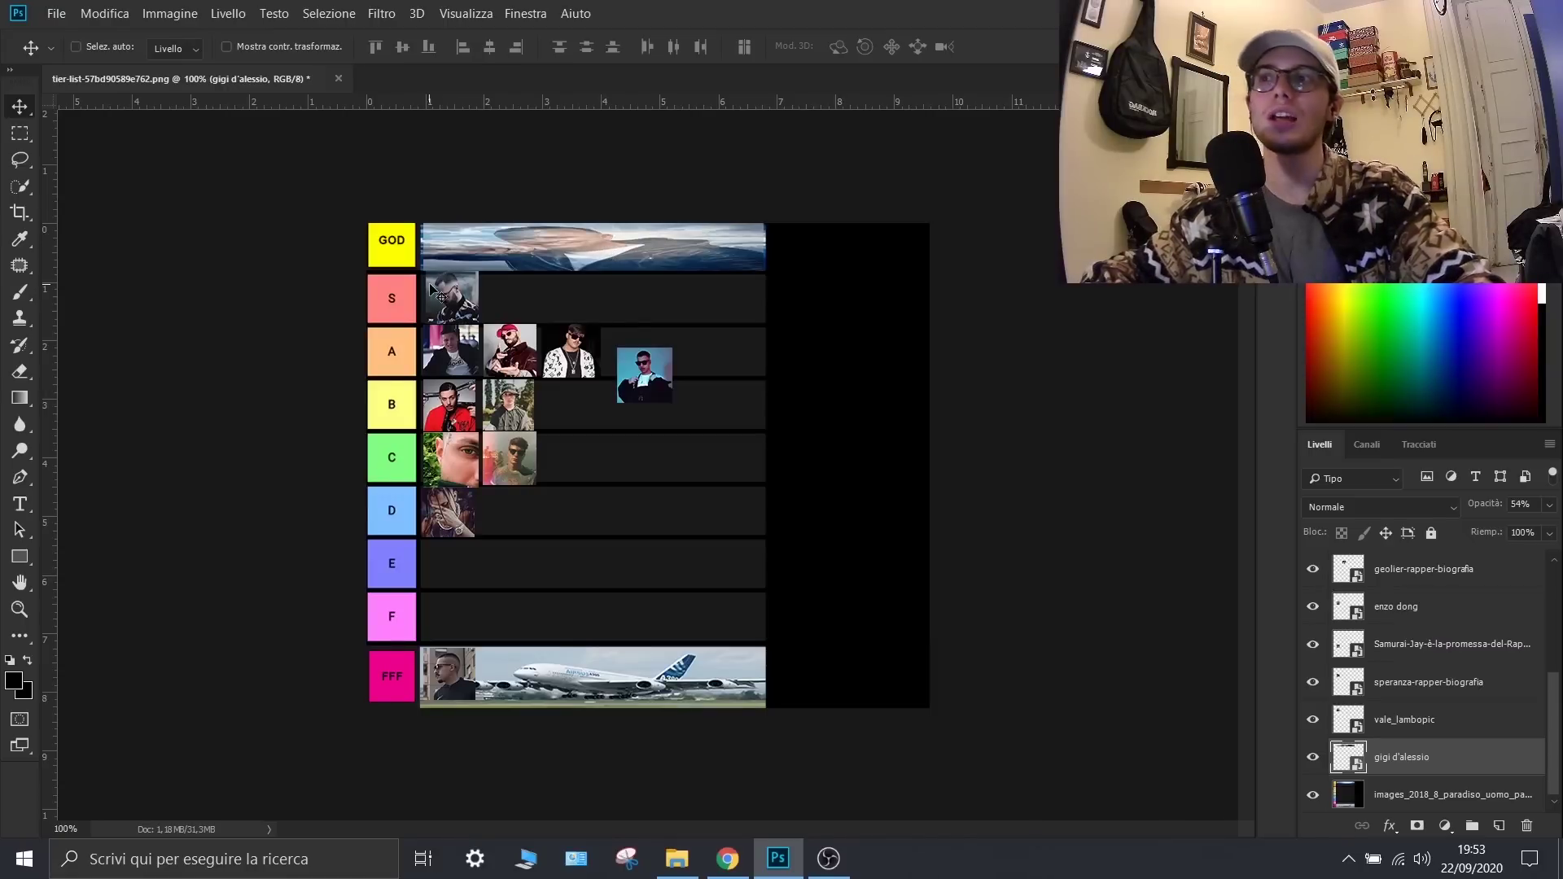